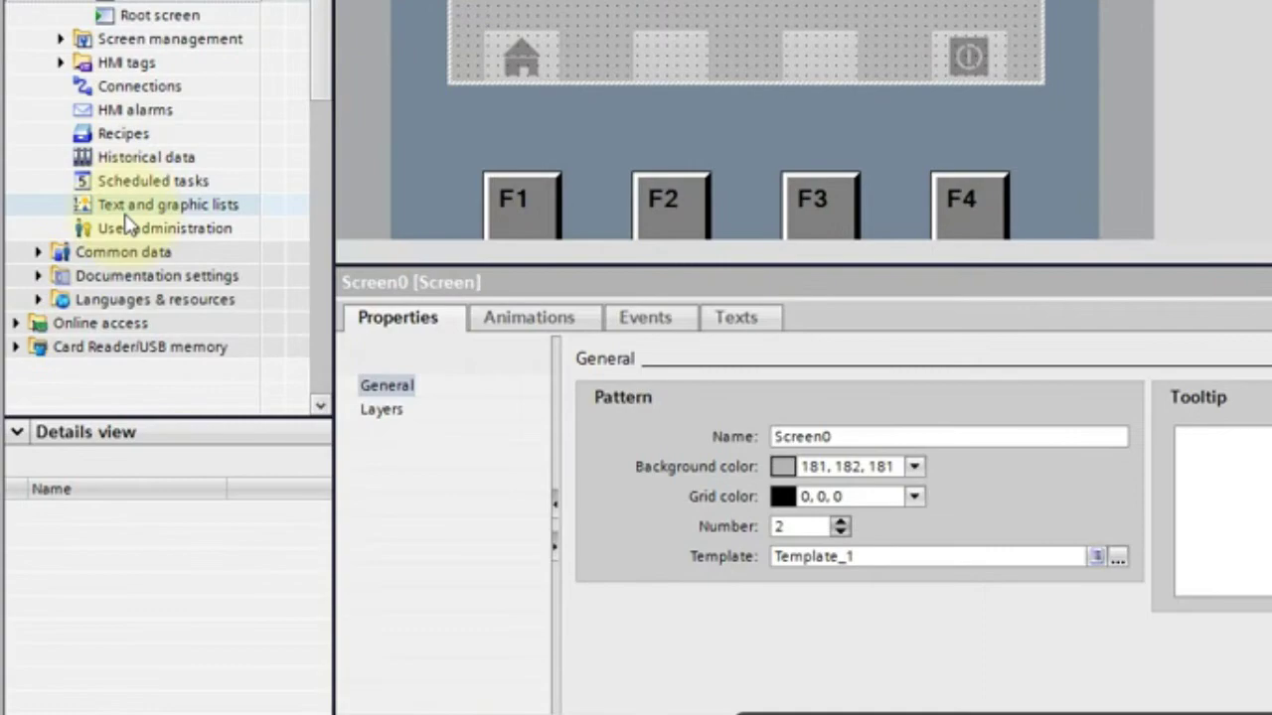
Open HMI_1's Text and graphic lists editor from the project tree
{"action": "double_click", "coordinate": [127, 209]}
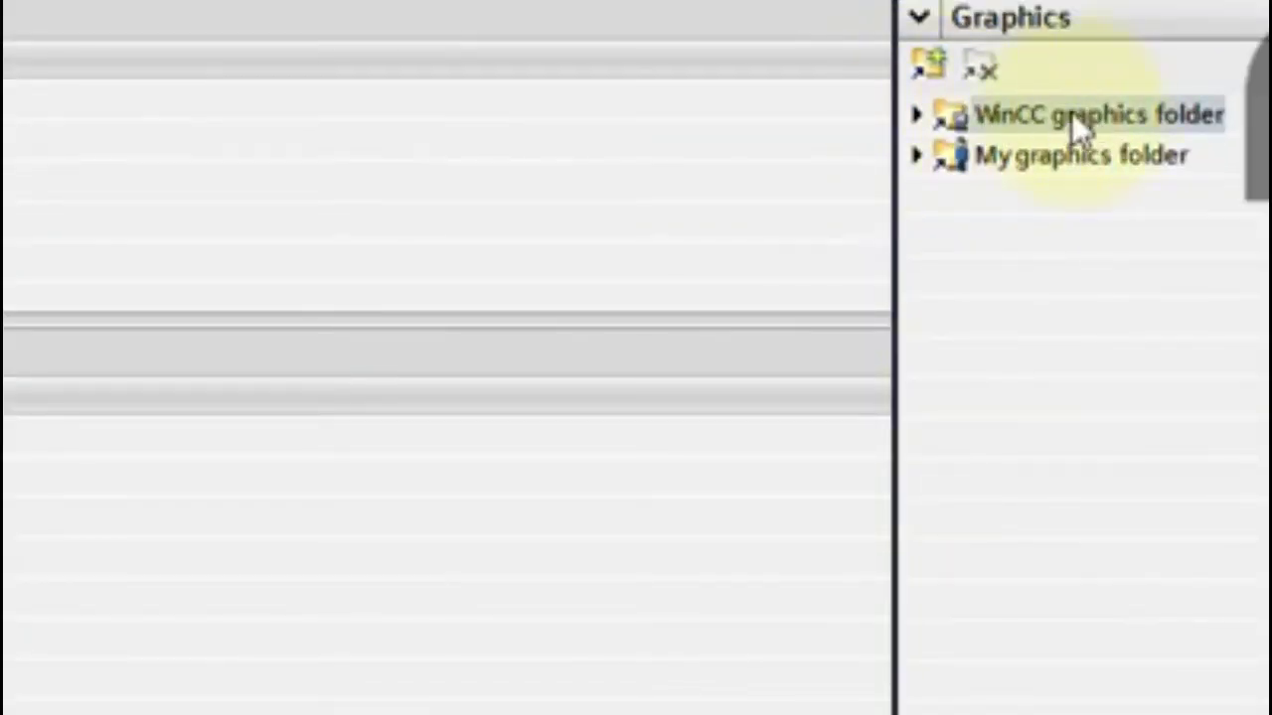
Expand WinCC graphics > Unified and modular and show the Motors graphics folder
{"action": "left_click", "coordinate": [921, 116]}
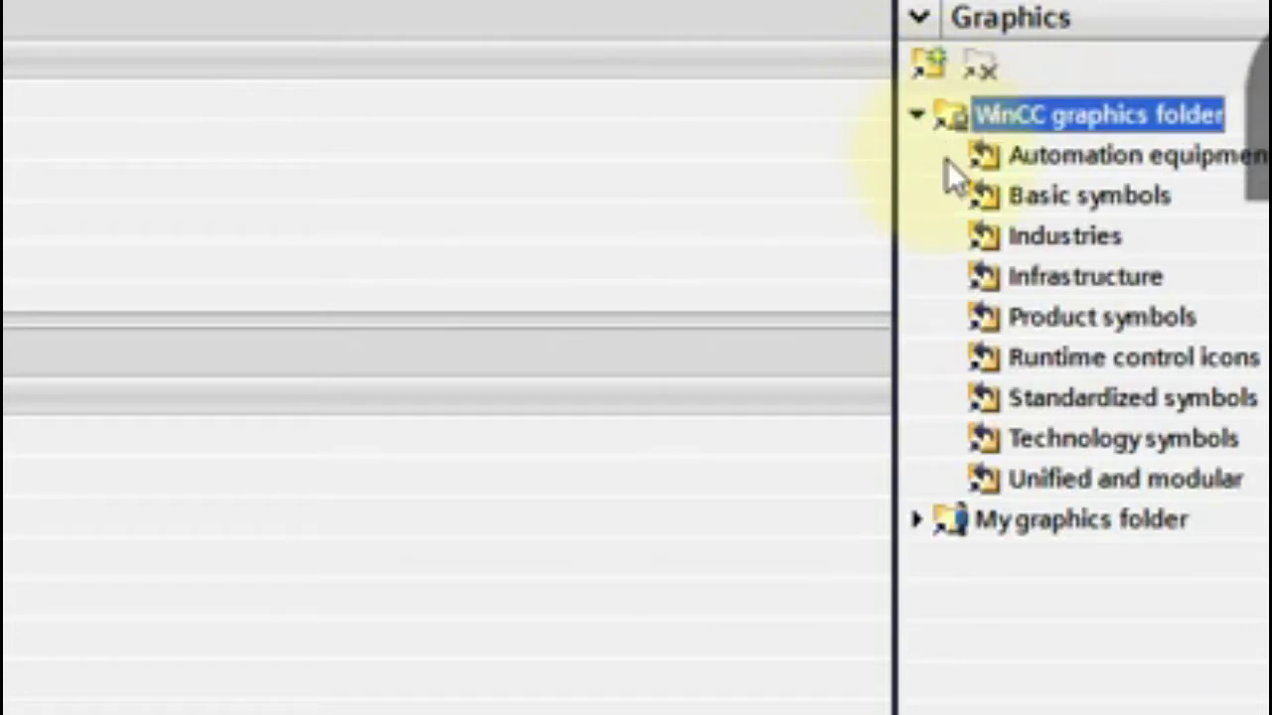
{"action": "left_click", "coordinate": [1029, 486]}
{"action": "left_click", "coordinate": [950, 478]}
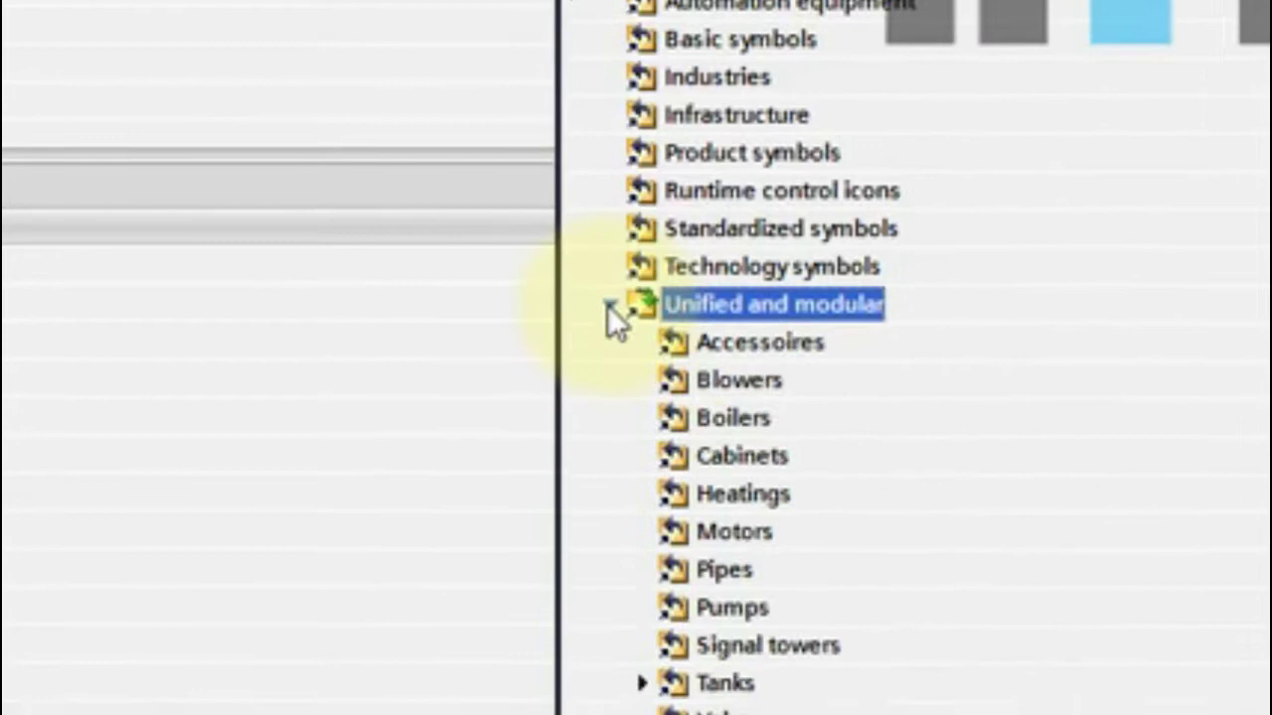
{"action": "left_click", "coordinate": [673, 535]}
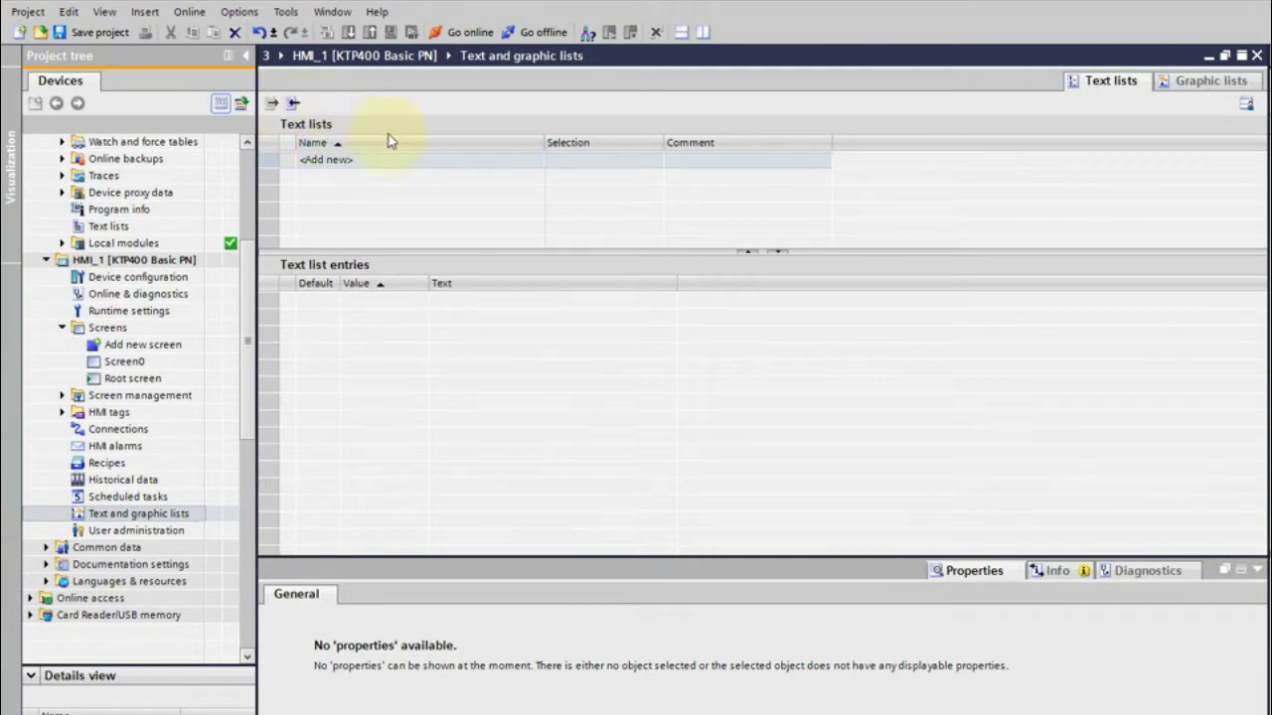
On the Graphic lists tab, add a new graphic list named Motor
{"action": "left_click", "coordinate": [1179, 84]}
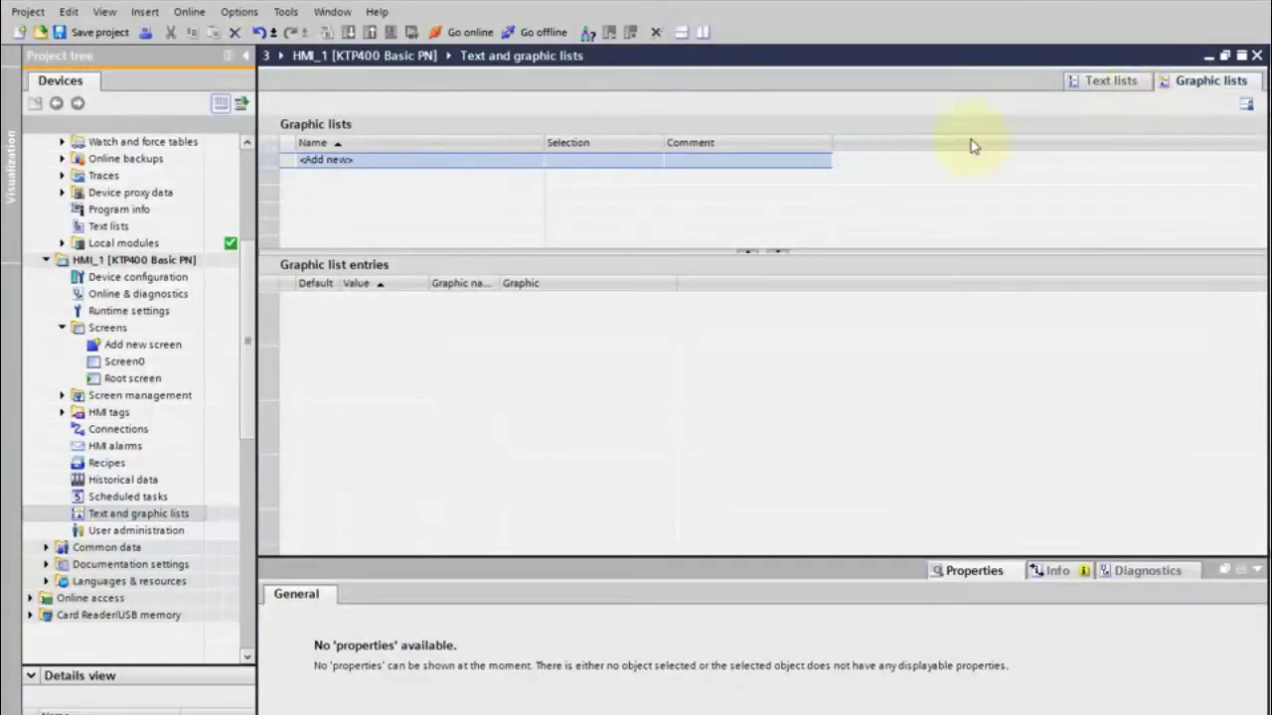
{"action": "double_click", "coordinate": [408, 163]}
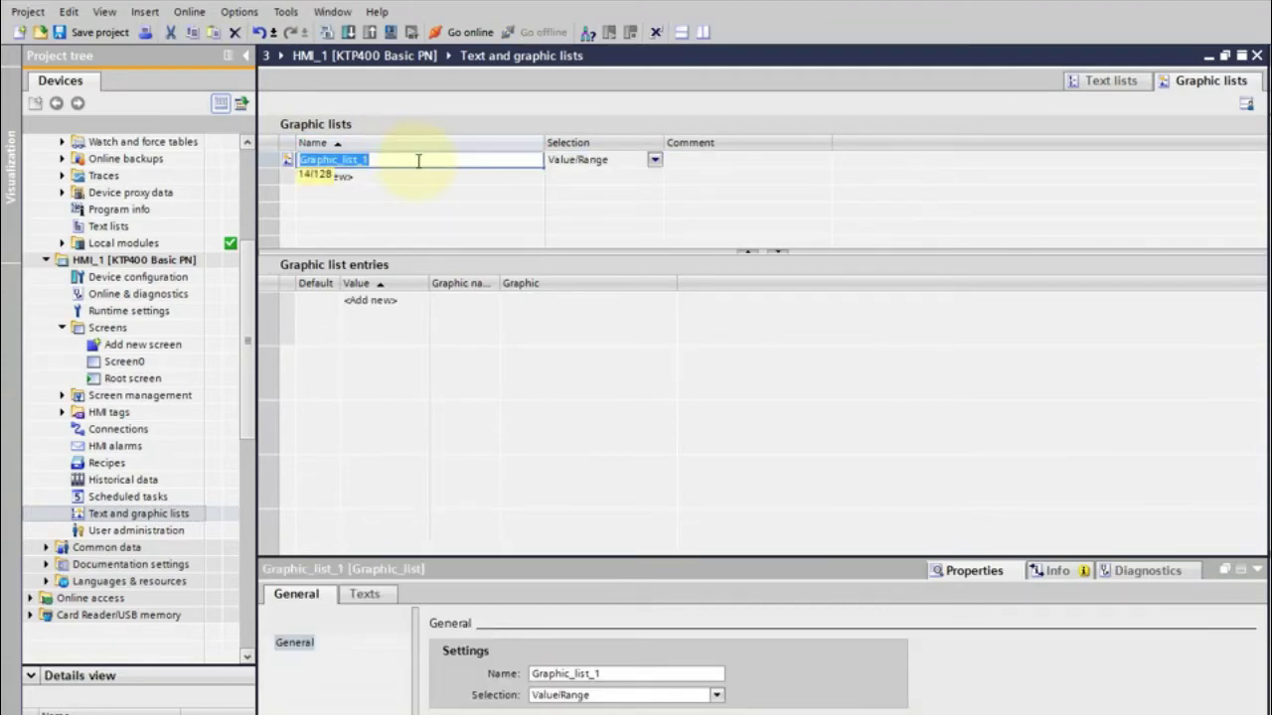
{"action": "type", "text": "Motor"}
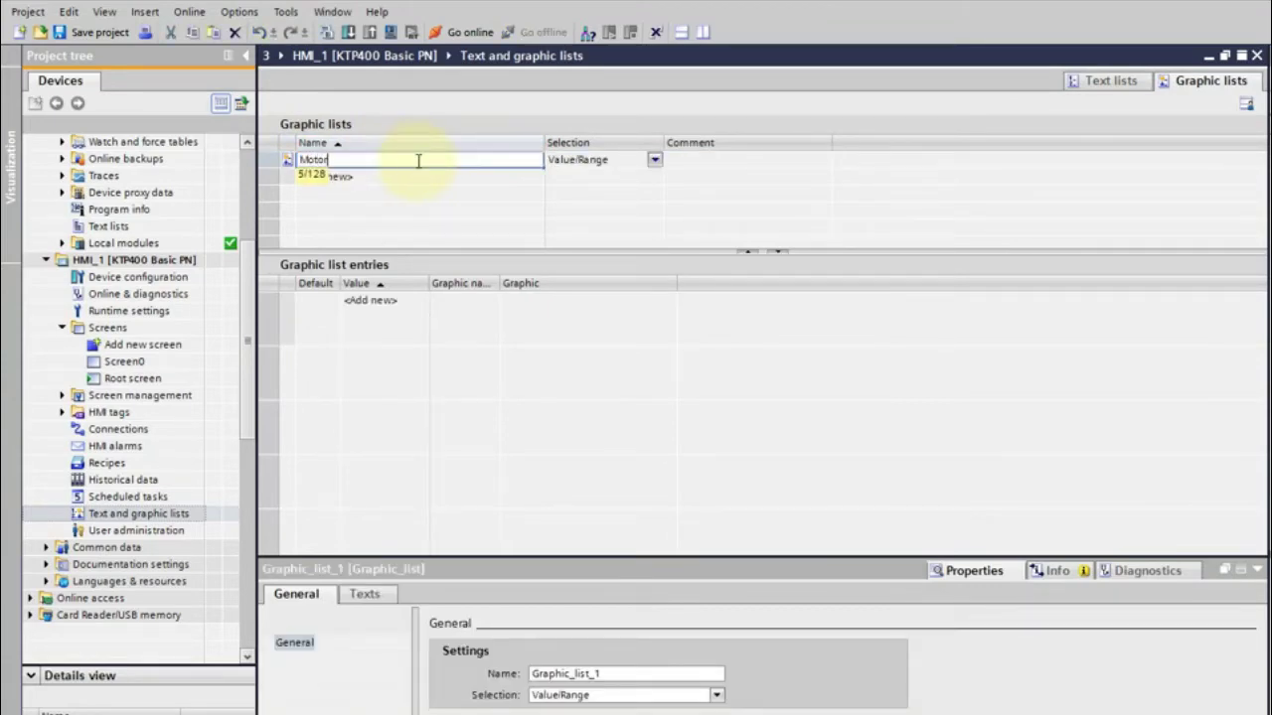
{"action": "key", "text": "Return"}
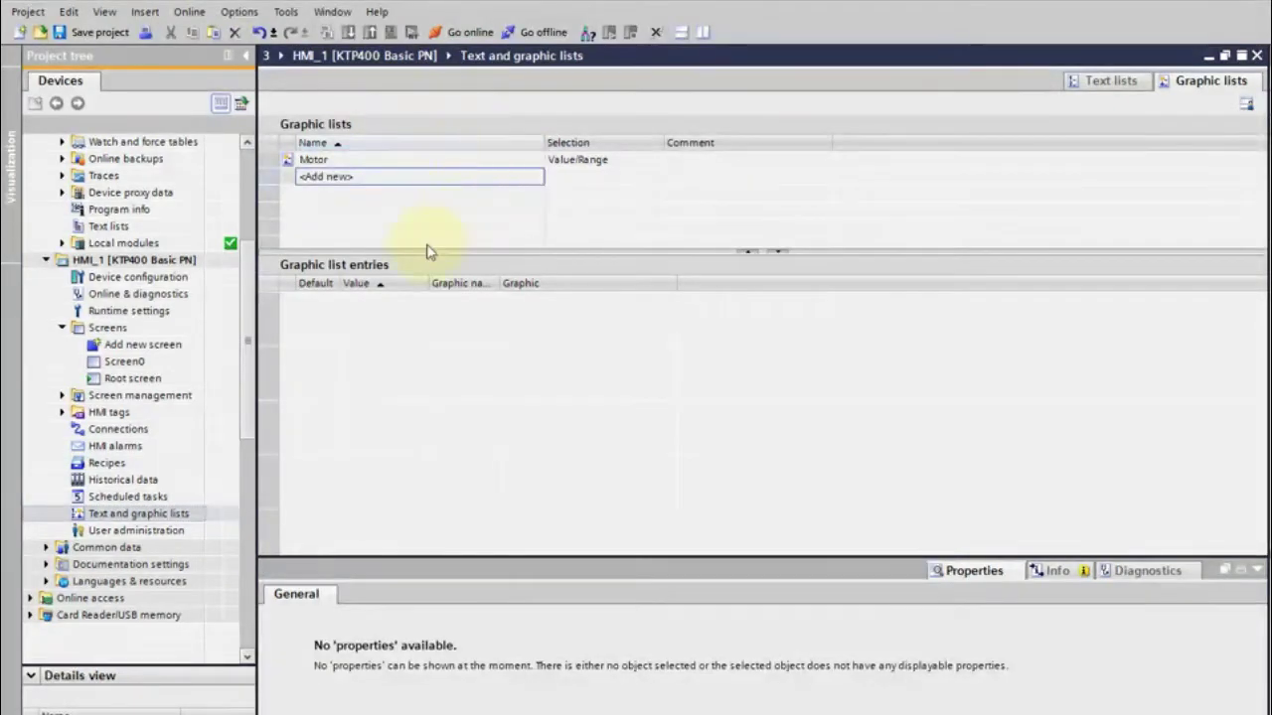
Add a first entry to the Motor graphic list with single value 0
{"action": "left_click", "coordinate": [413, 161]}
{"action": "left_click", "coordinate": [415, 161]}
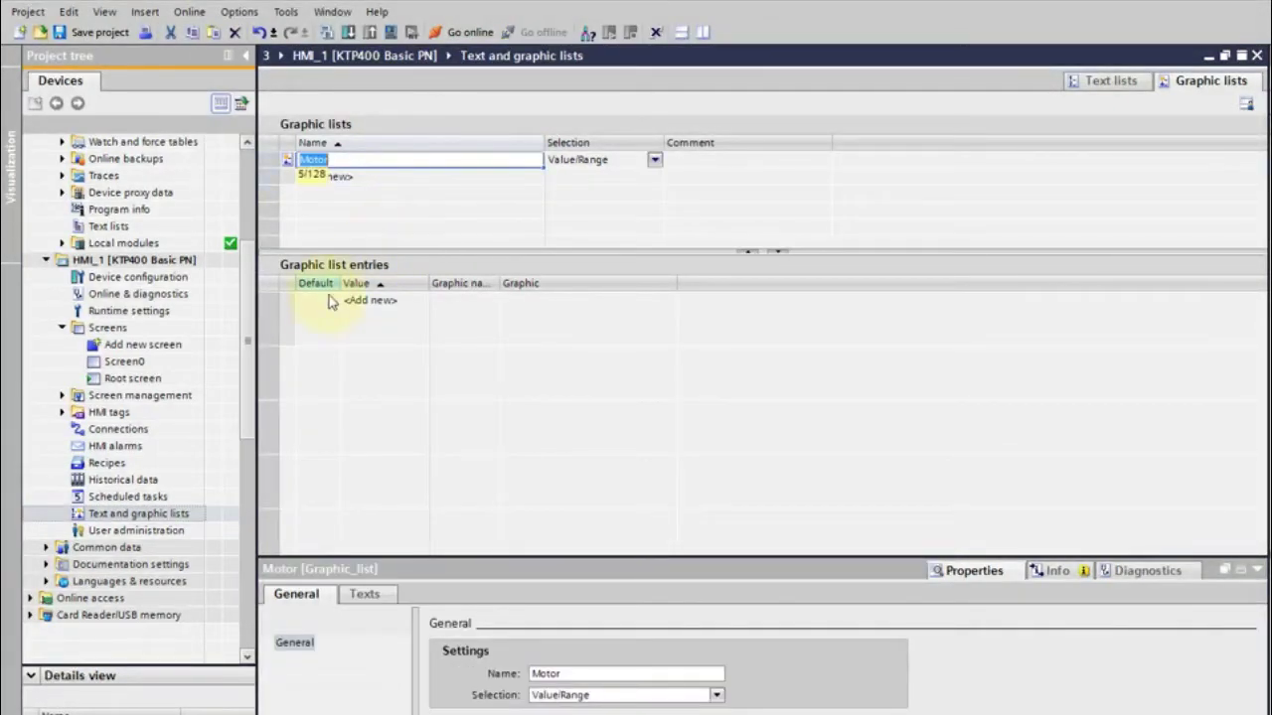
{"action": "left_click", "coordinate": [317, 323]}
{"action": "left_click", "coordinate": [317, 323]}
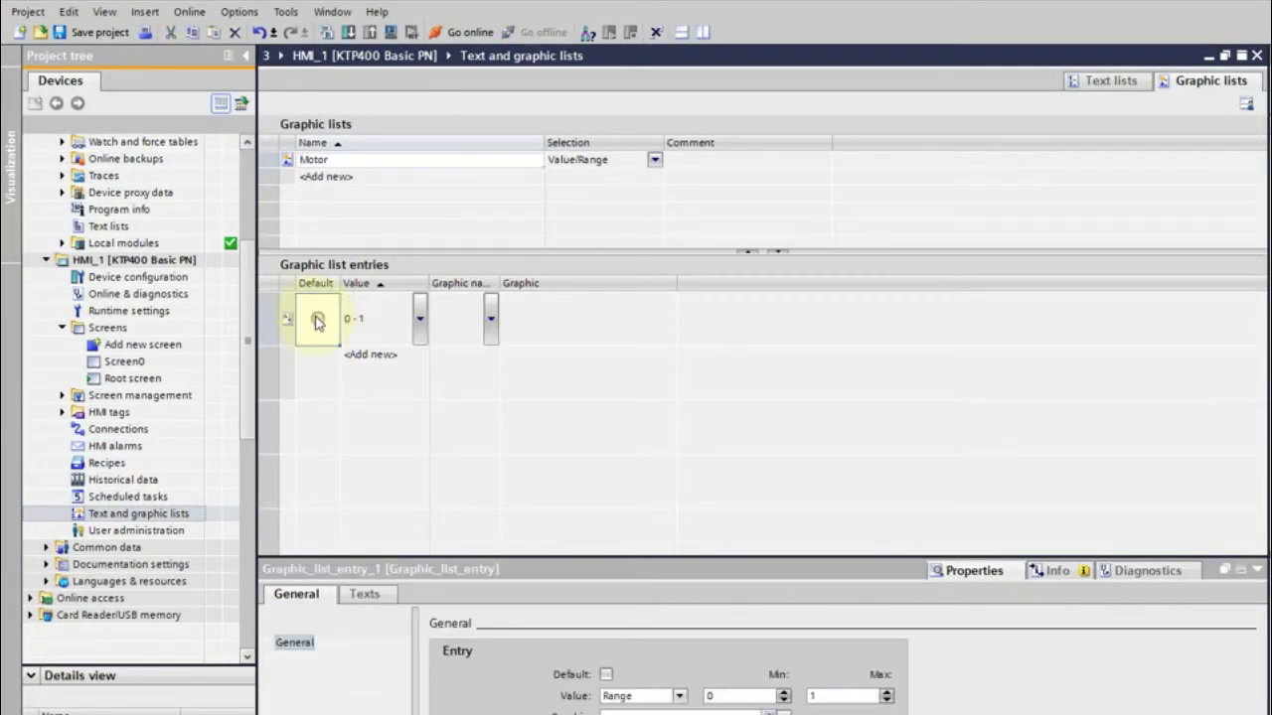
{"action": "left_click", "coordinate": [420, 321]}
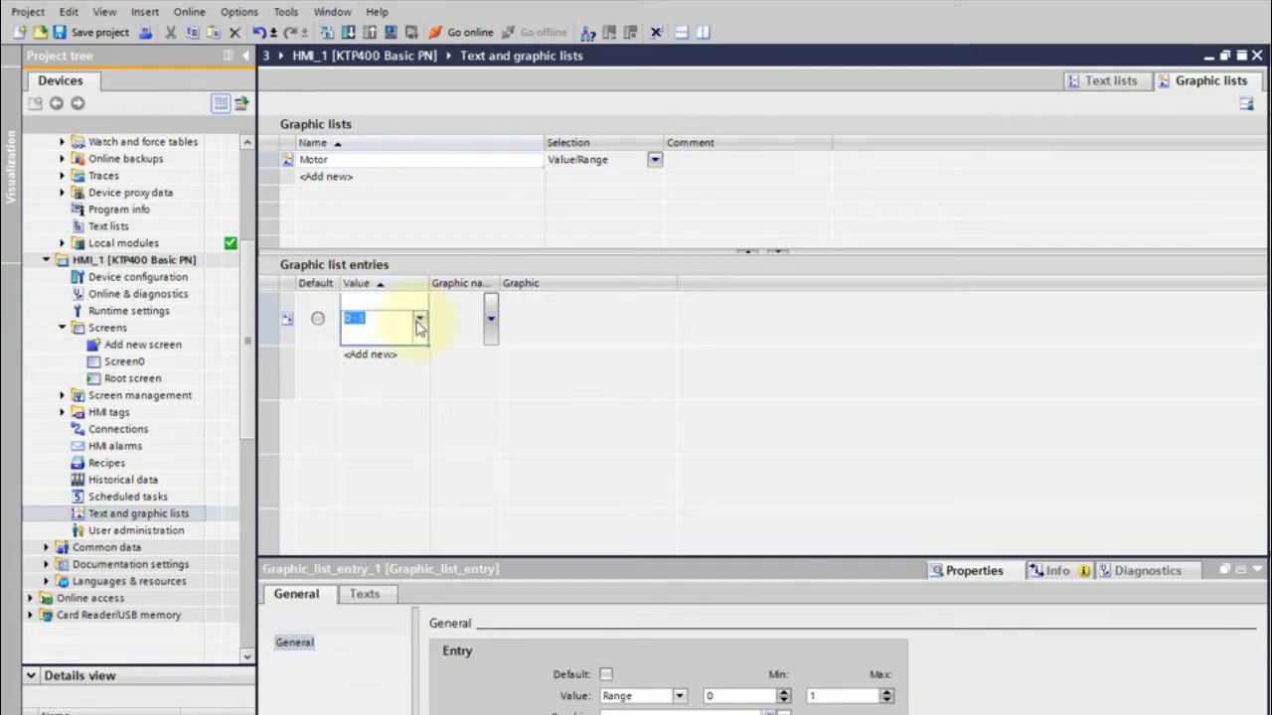
{"action": "left_click", "coordinate": [420, 328]}
{"action": "left_click", "coordinate": [370, 318]}
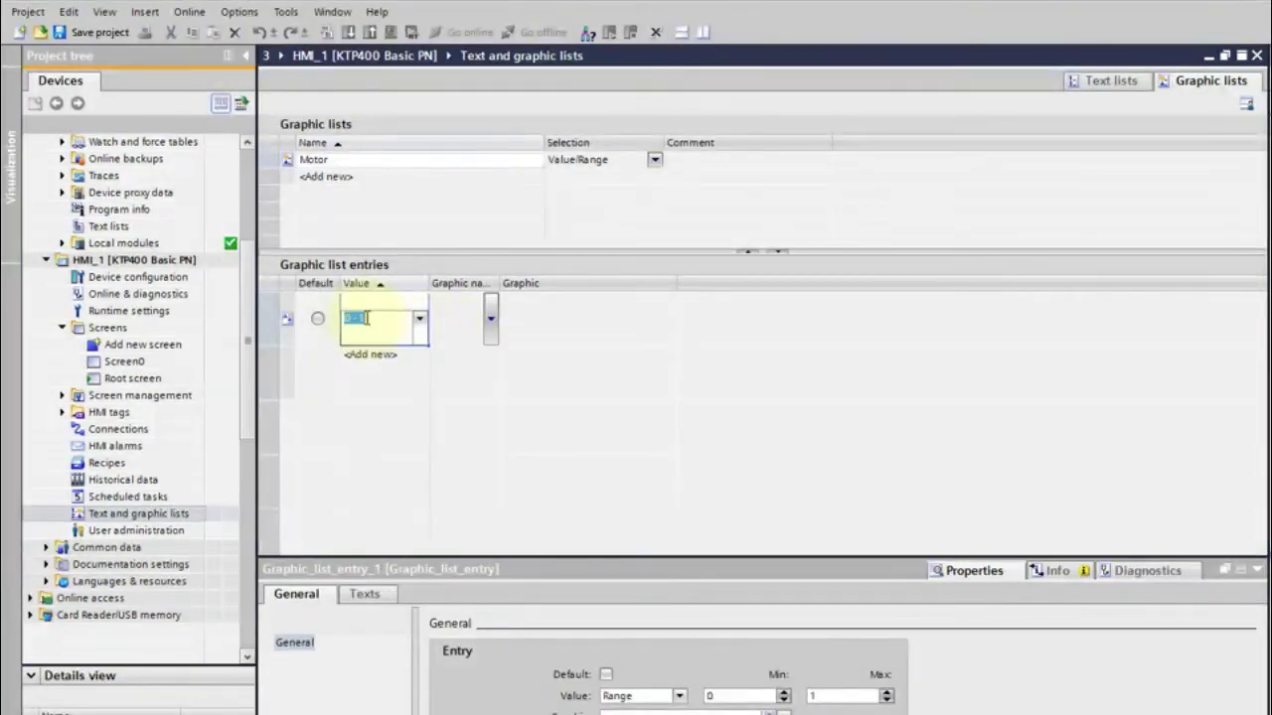
{"action": "key", "text": "Return"}
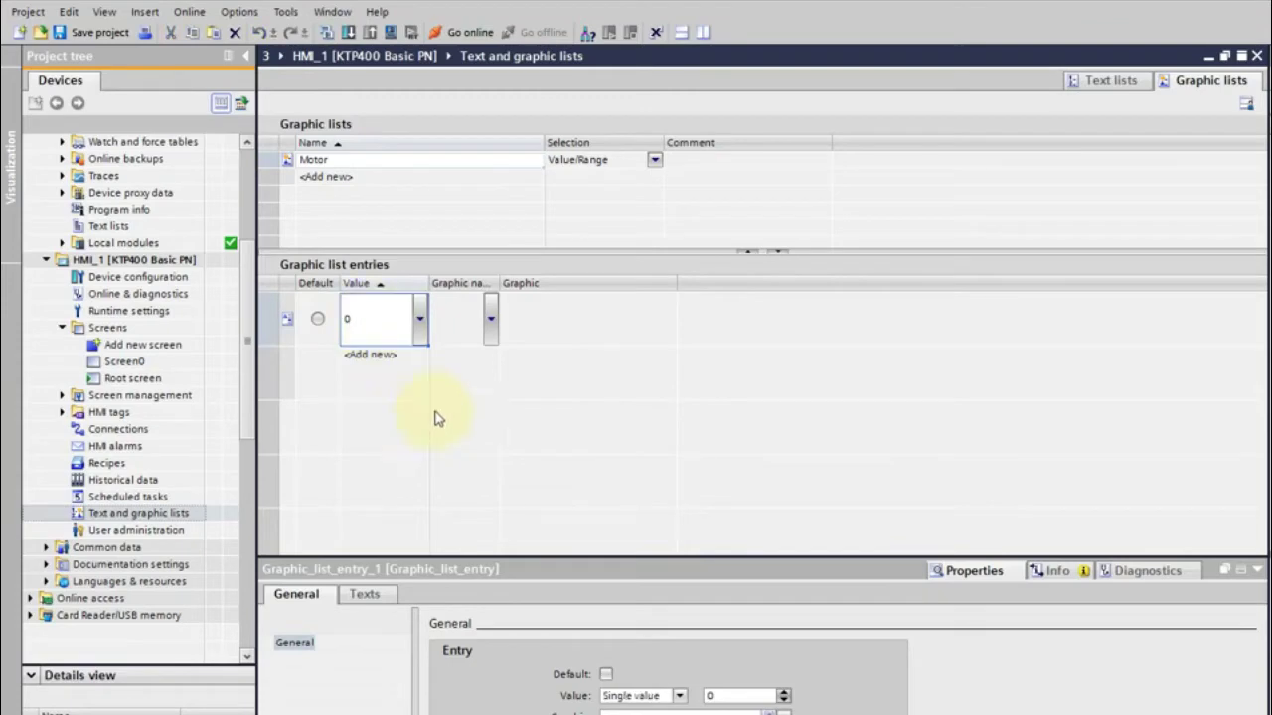
Browse the available graphics for the value 0 entry without choosing one
{"action": "left_click", "coordinate": [463, 336]}
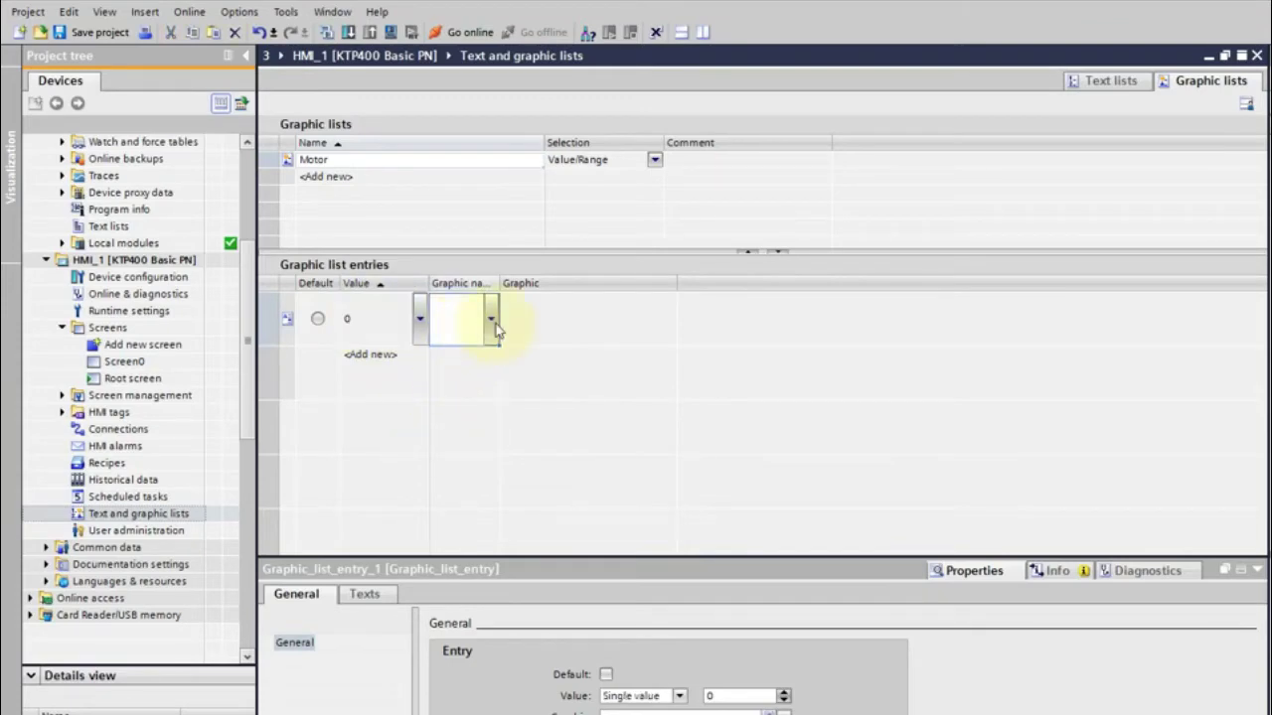
{"action": "left_click", "coordinate": [492, 324]}
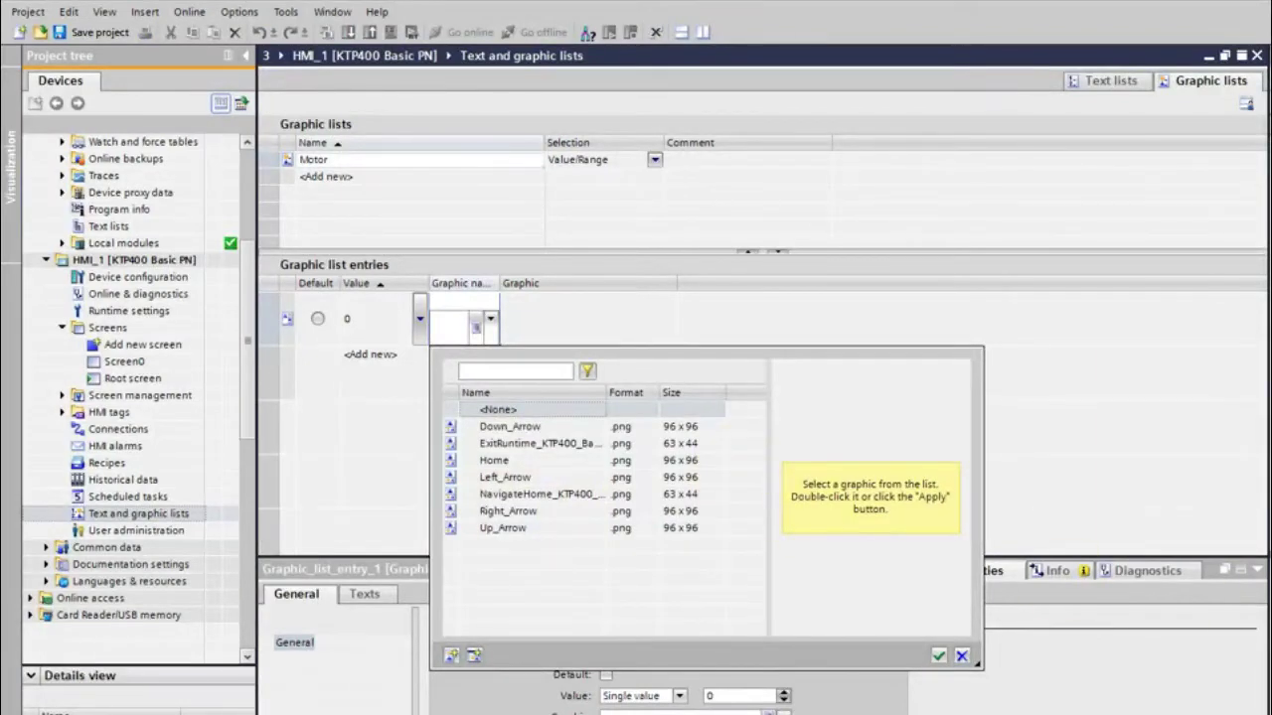
{"action": "left_click", "coordinate": [507, 428]}
{"action": "left_click", "coordinate": [521, 444]}
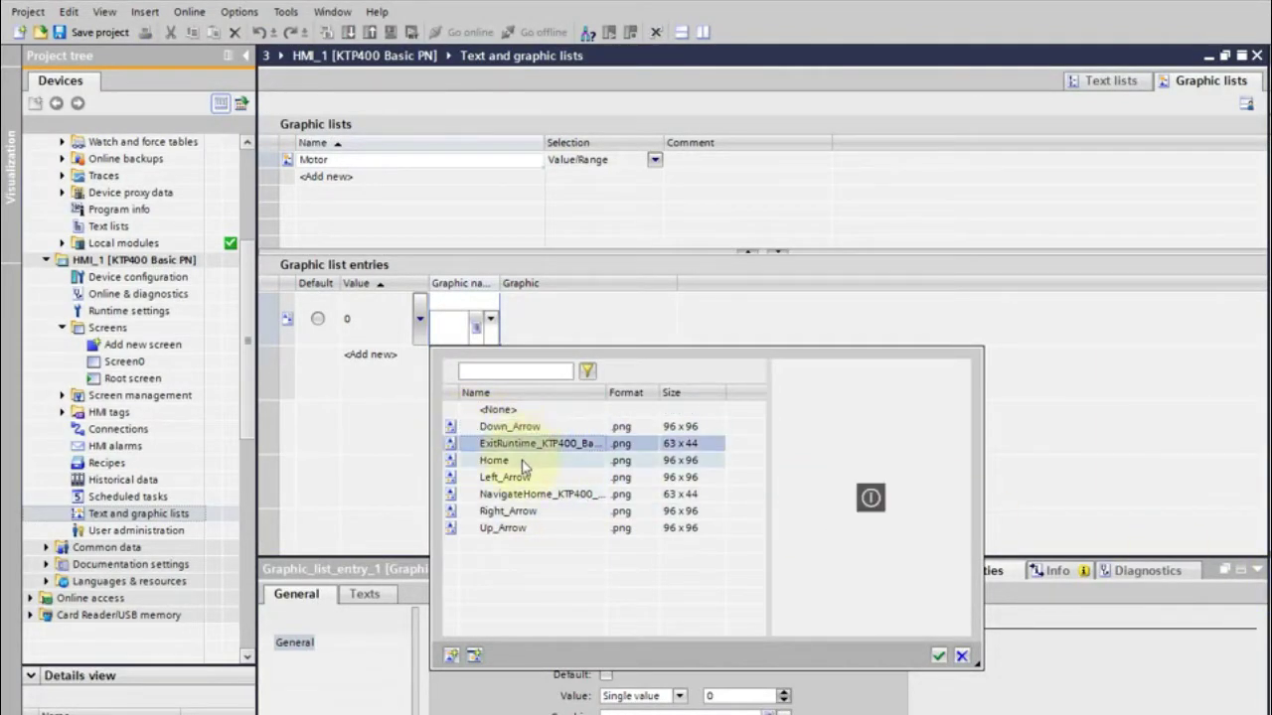
{"action": "left_click", "coordinate": [523, 463]}
{"action": "left_click", "coordinate": [506, 477]}
{"action": "left_click", "coordinate": [521, 494]}
{"action": "left_click", "coordinate": [512, 511]}
{"action": "left_click", "coordinate": [526, 527]}
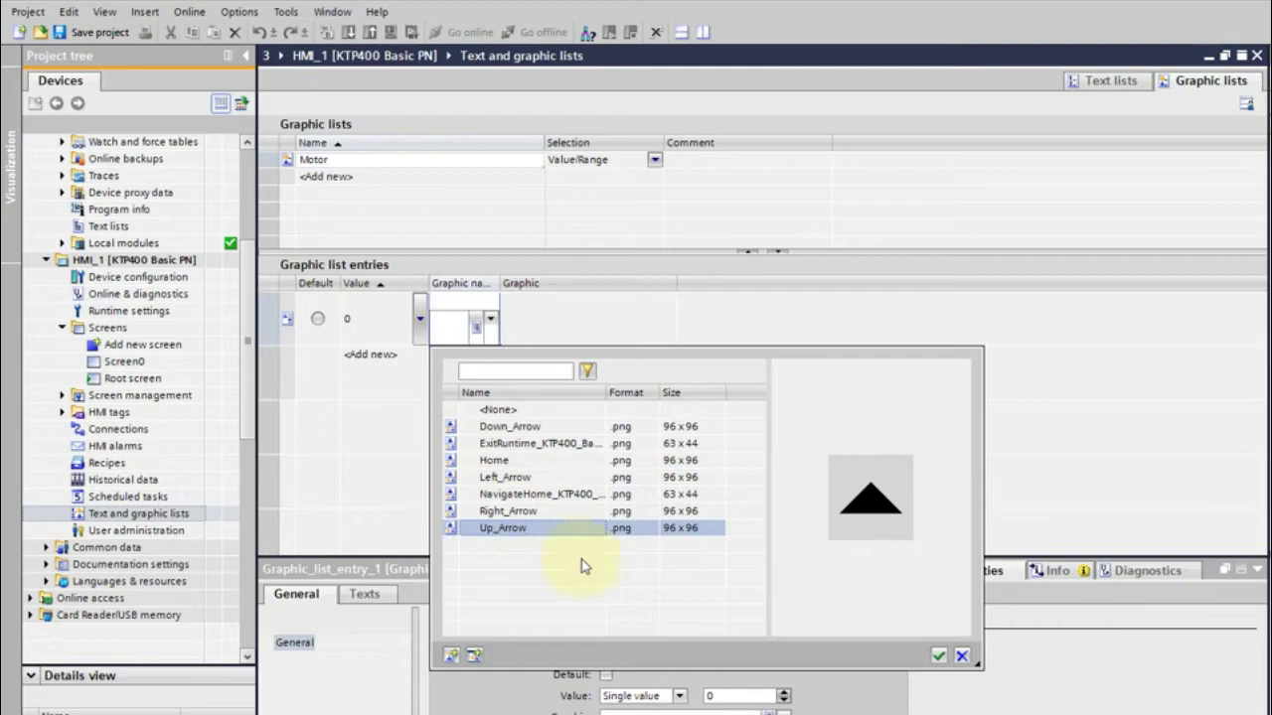
{"action": "left_click", "coordinate": [1003, 542]}
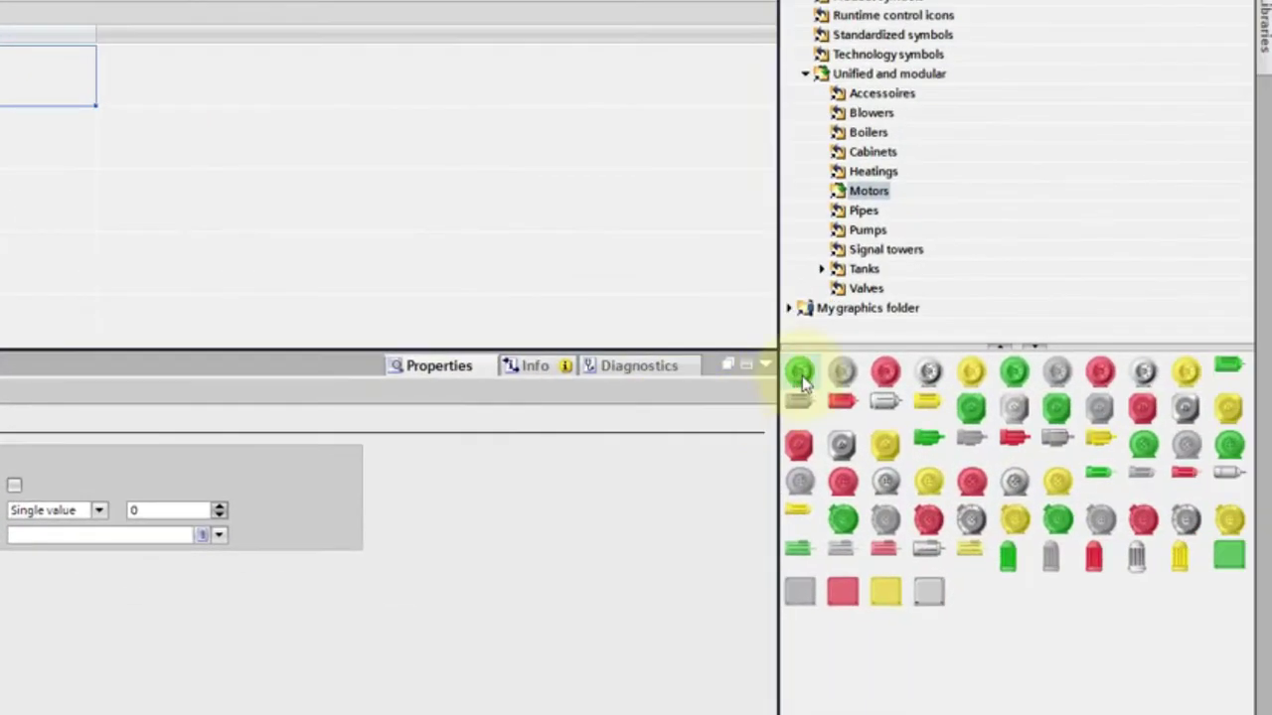
Drag the red motor graphic (Graphic_2) onto the value 0 entry
{"action": "left_click_drag", "start_coordinate": [802, 376], "coordinate": [204, 66]}
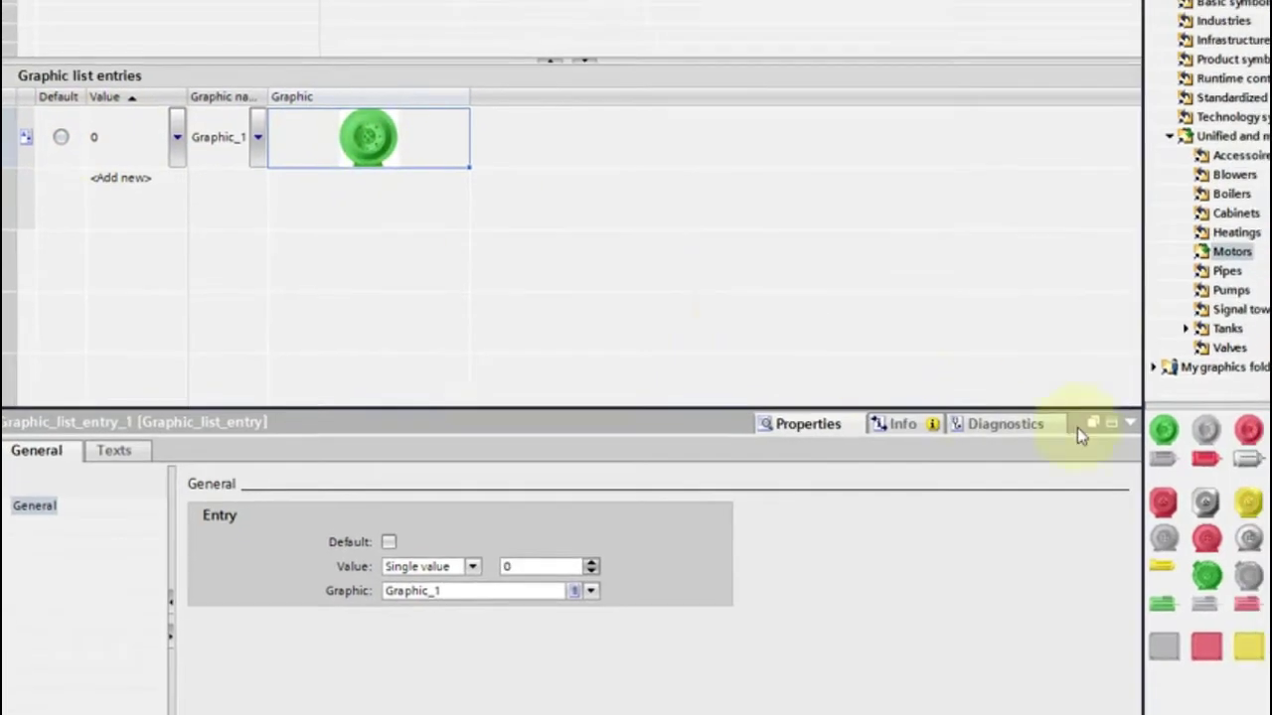
{"action": "left_click_drag", "start_coordinate": [1270, 378], "coordinate": [400, 91]}
{"action": "left_click_drag", "start_coordinate": [382, 147], "coordinate": [373, 142]}
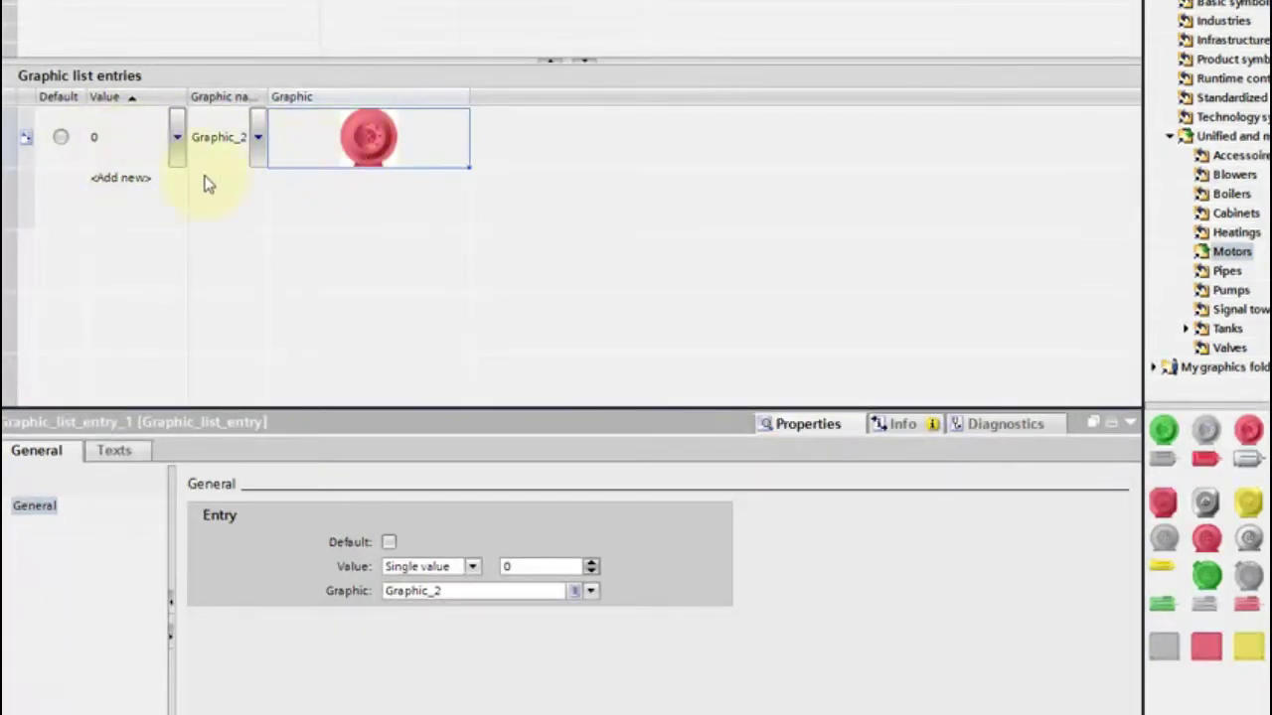
Add a value 1 entry and assign it the green motor Graphic_1
{"action": "left_click", "coordinate": [63, 196]}
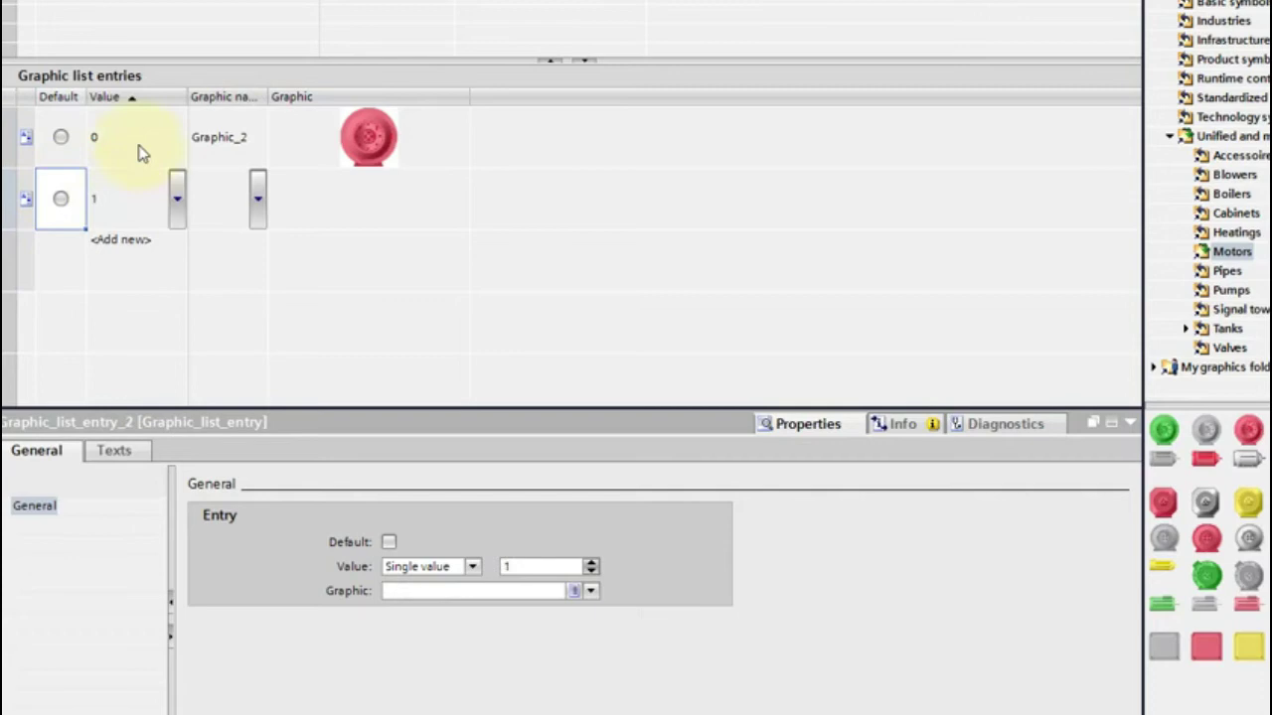
{"action": "left_click", "coordinate": [243, 203]}
{"action": "left_click", "coordinate": [311, 204]}
{"action": "left_click", "coordinate": [258, 198]}
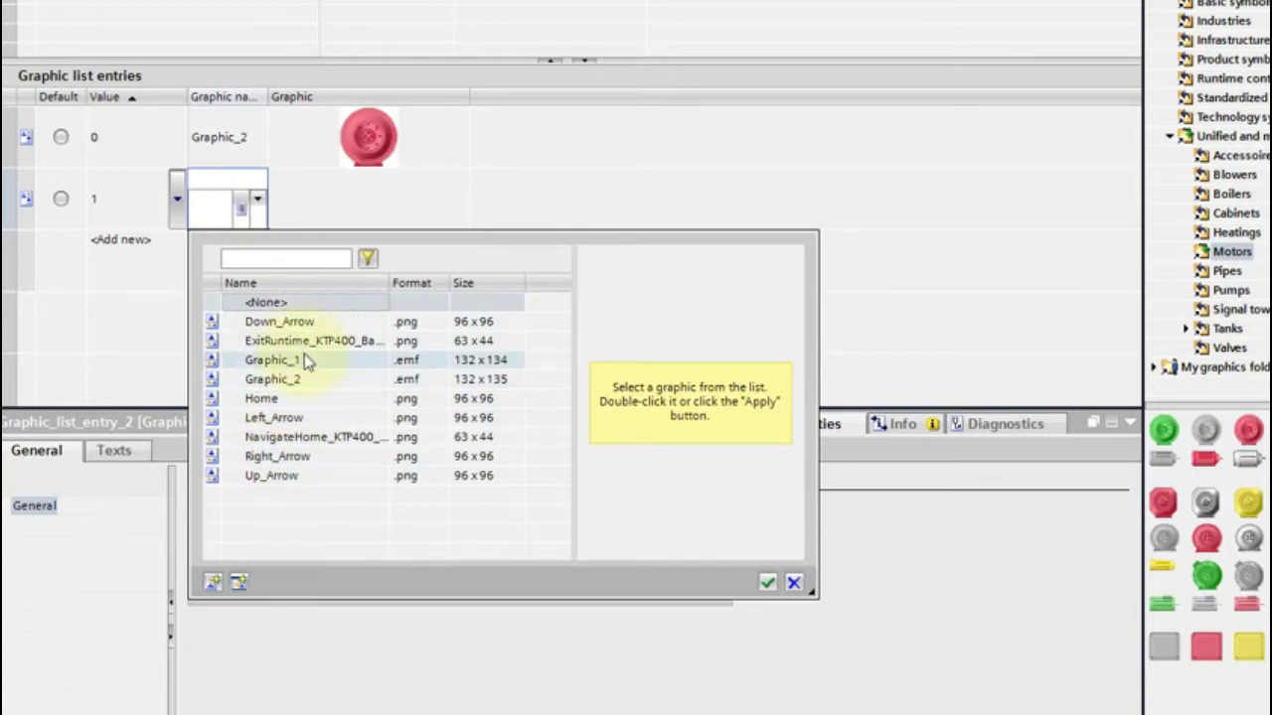
{"action": "left_click", "coordinate": [289, 361]}
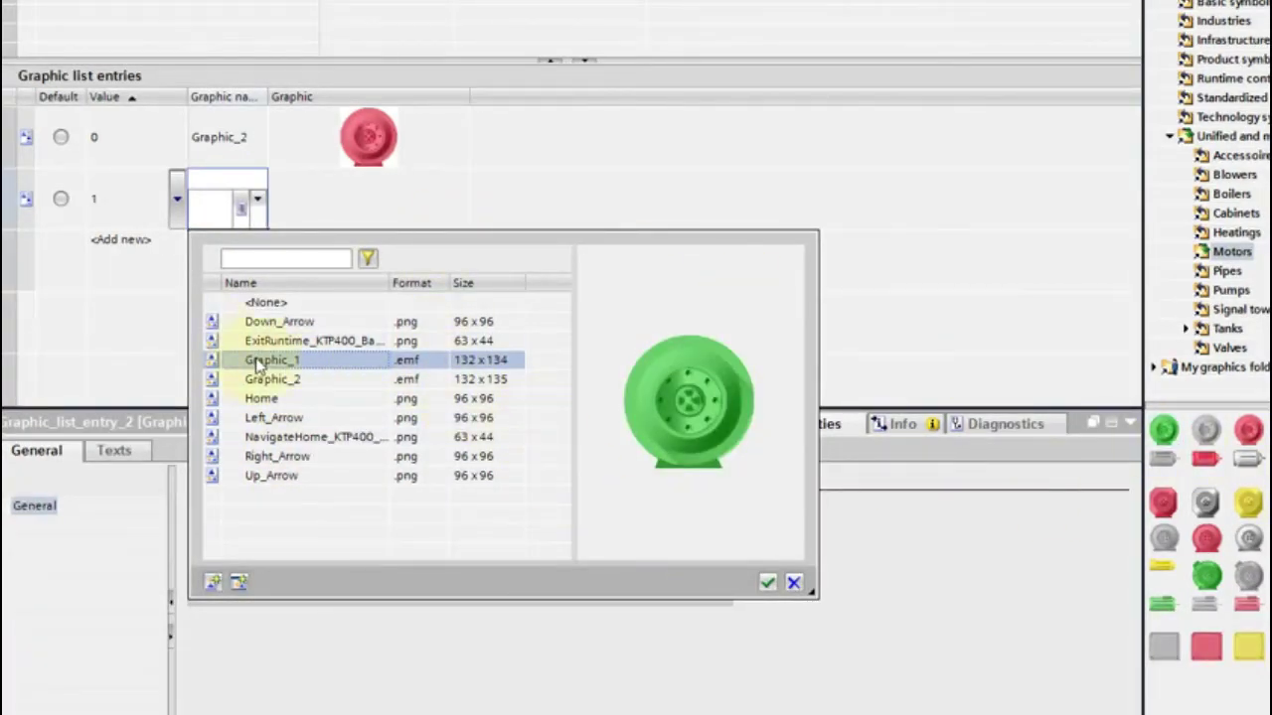
{"action": "double_click", "coordinate": [306, 367]}
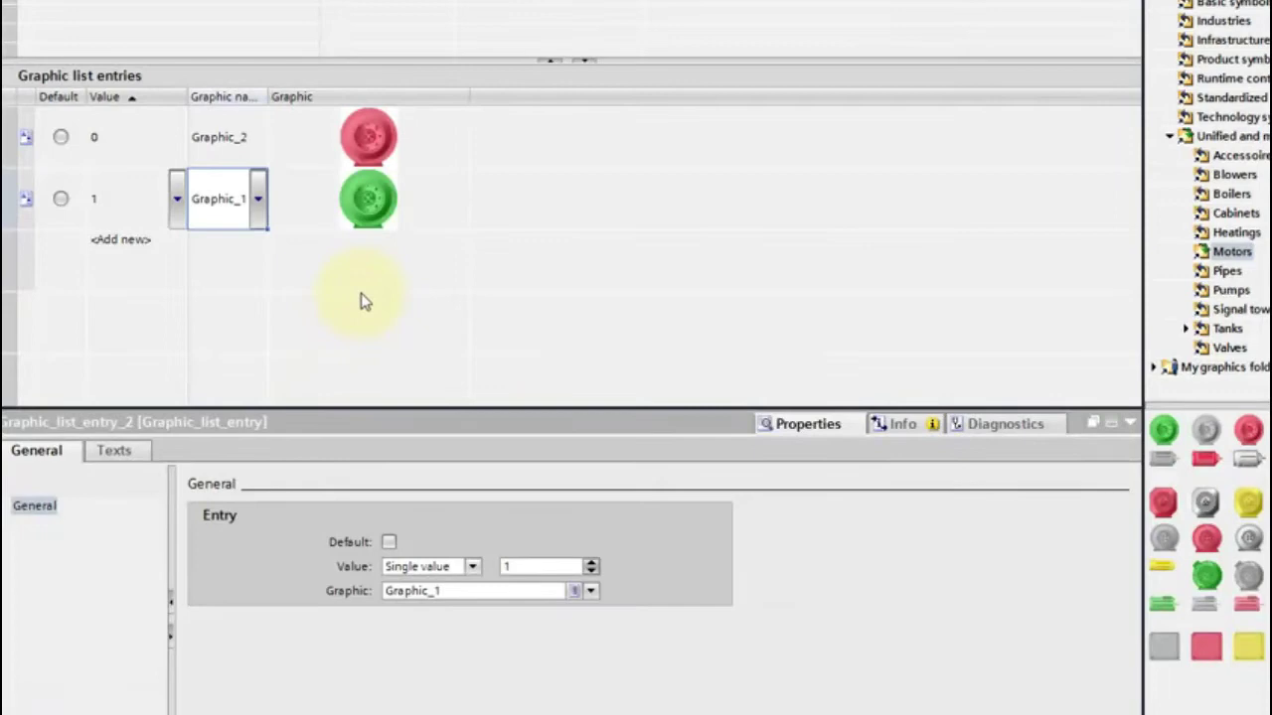
{"action": "left_click", "coordinate": [255, 216]}
{"action": "left_click", "coordinate": [279, 212]}
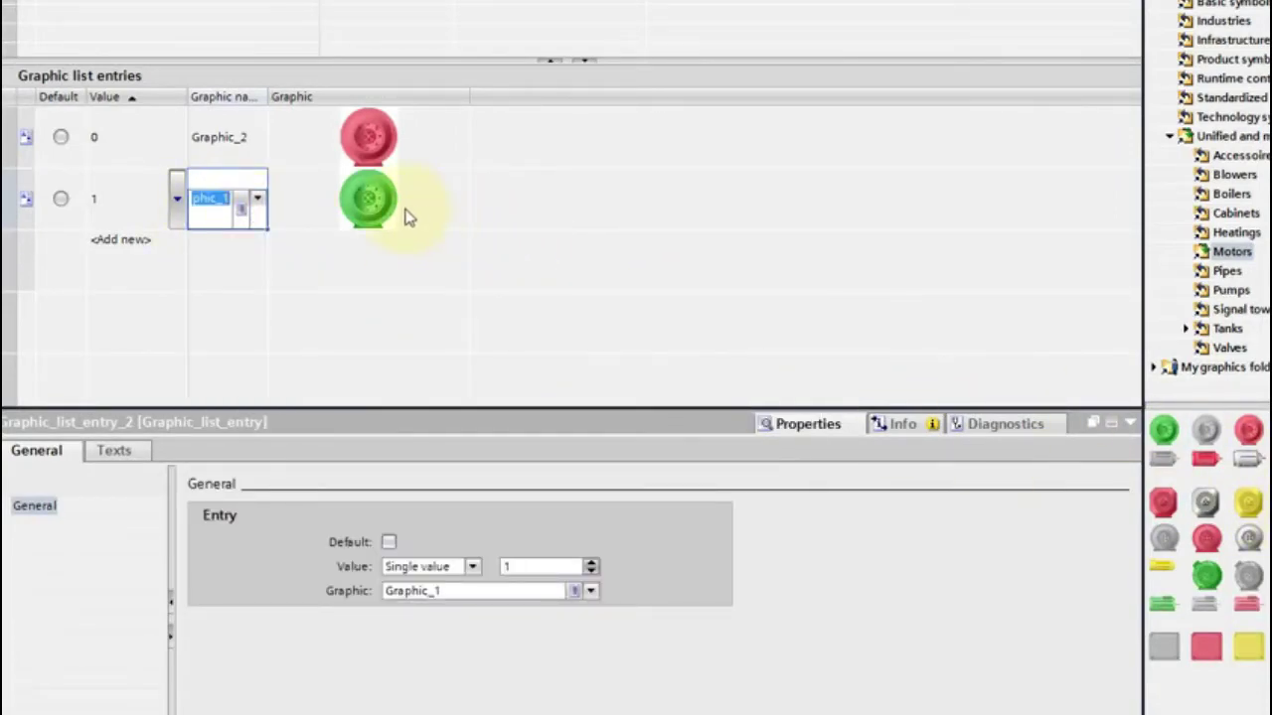
{"action": "left_click", "coordinate": [173, 201]}
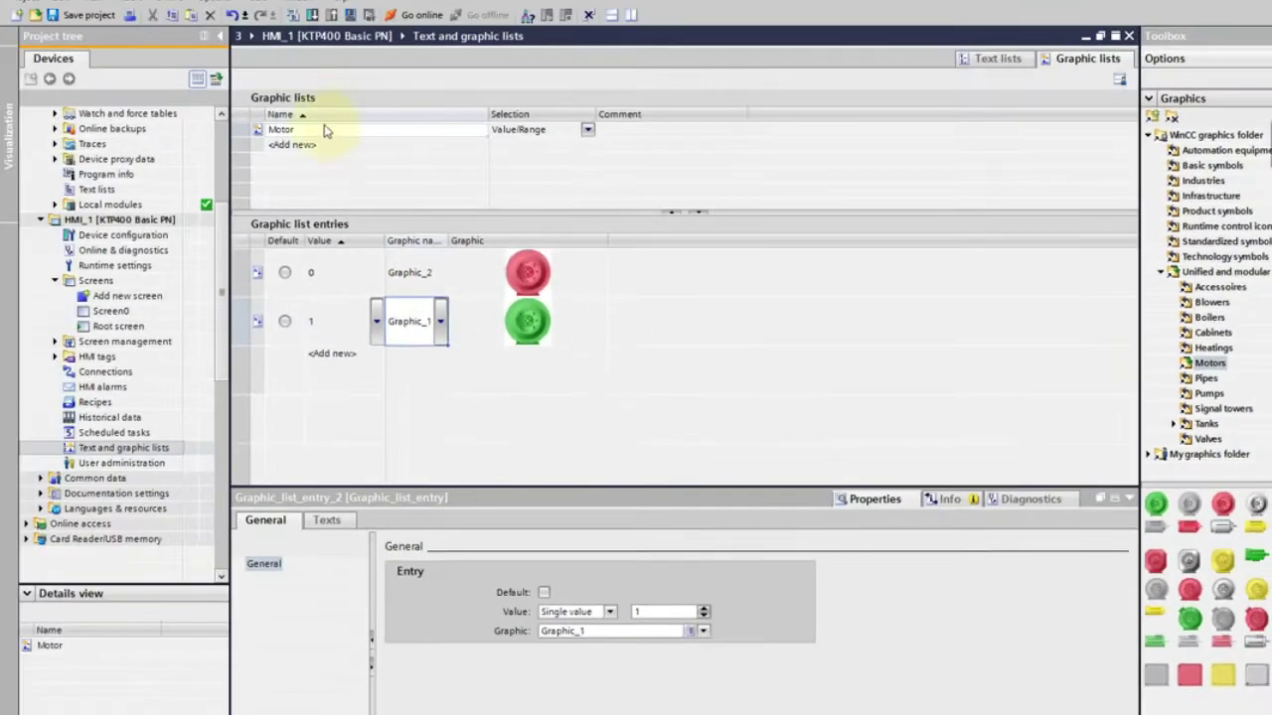
Open Screen0, then return to Graphic lists and bring up the Motor list's actions
{"action": "left_click", "coordinate": [45, 645]}
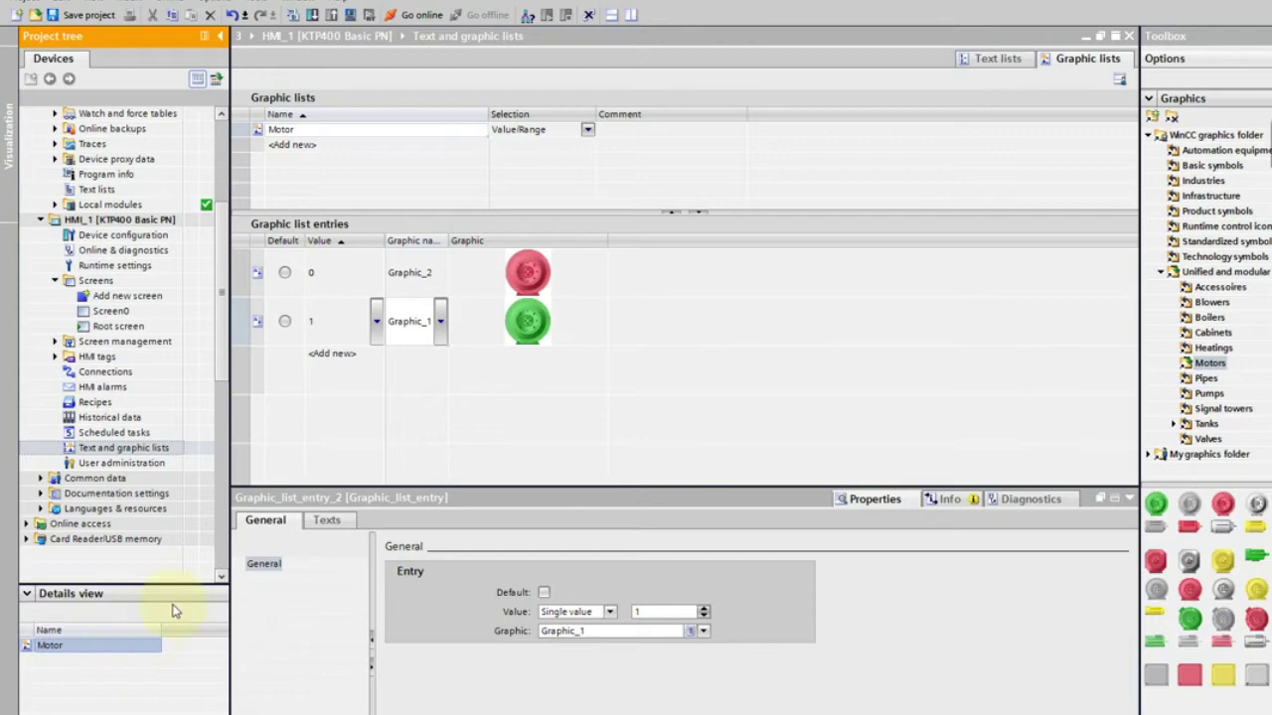
{"action": "double_click", "coordinate": [111, 314]}
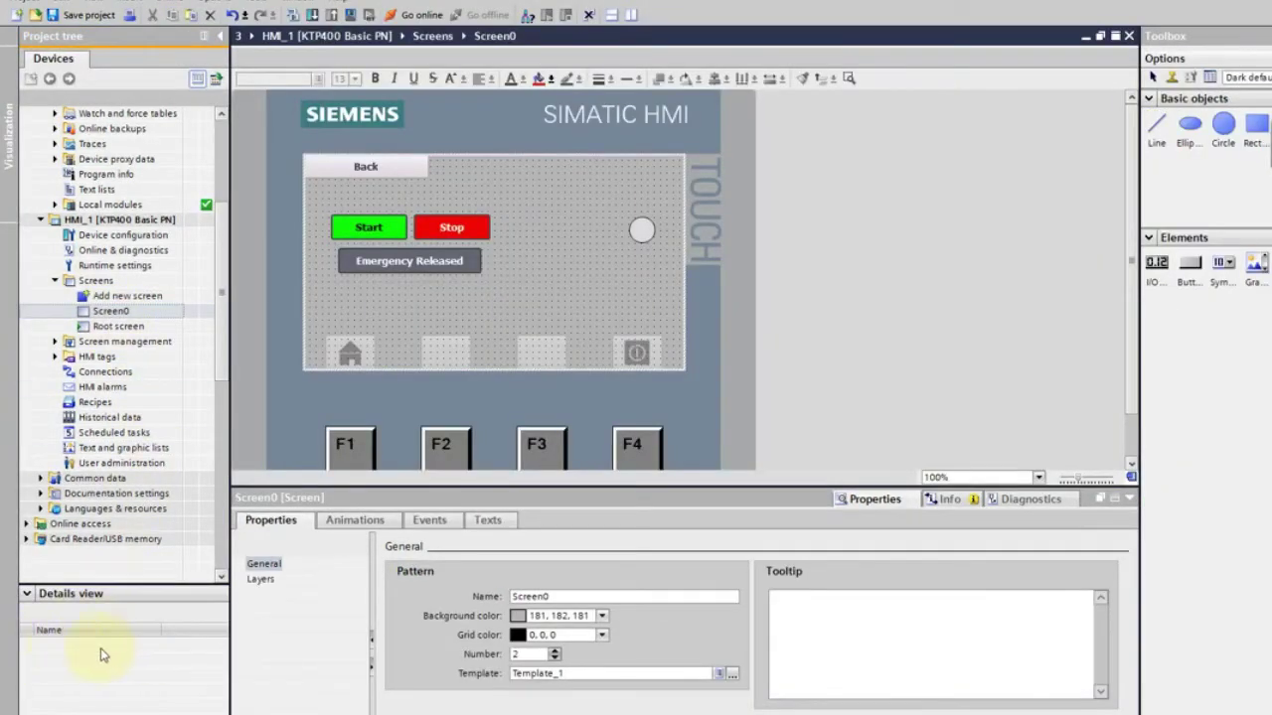
{"action": "left_click", "coordinate": [121, 448]}
{"action": "double_click", "coordinate": [121, 449]}
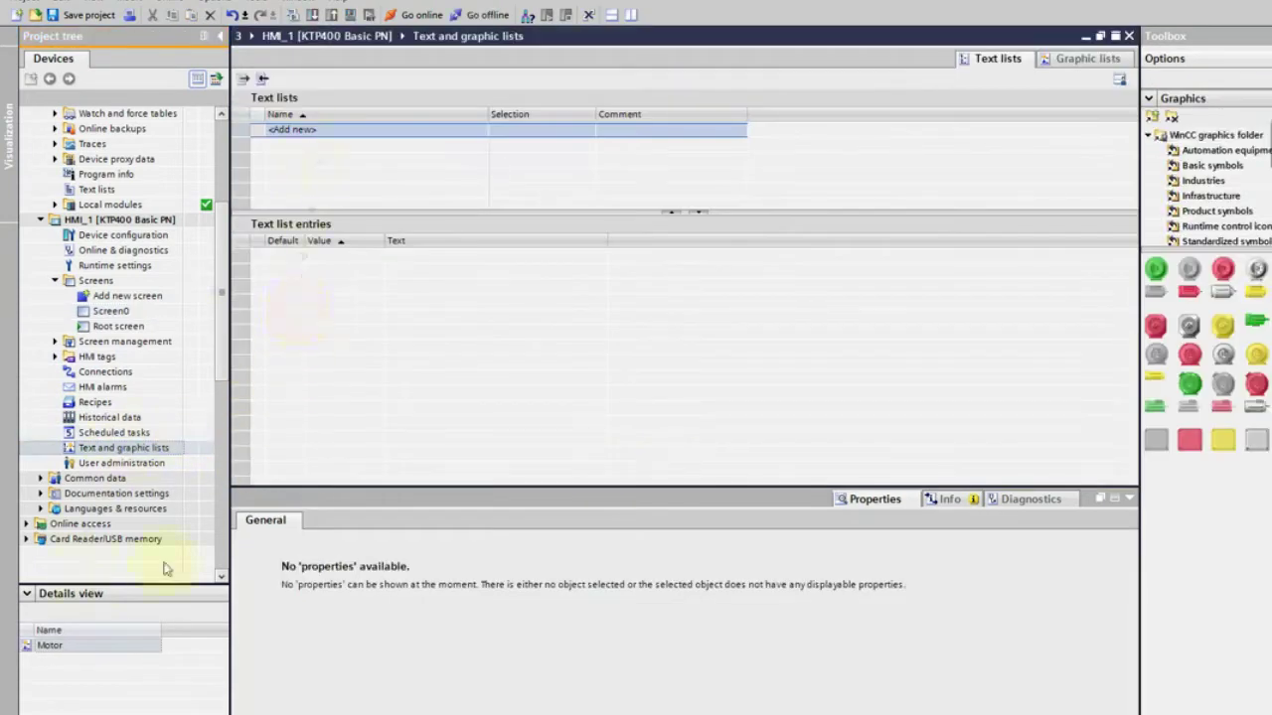
{"action": "left_click", "coordinate": [1079, 58]}
{"action": "right_click", "coordinate": [299, 132]}
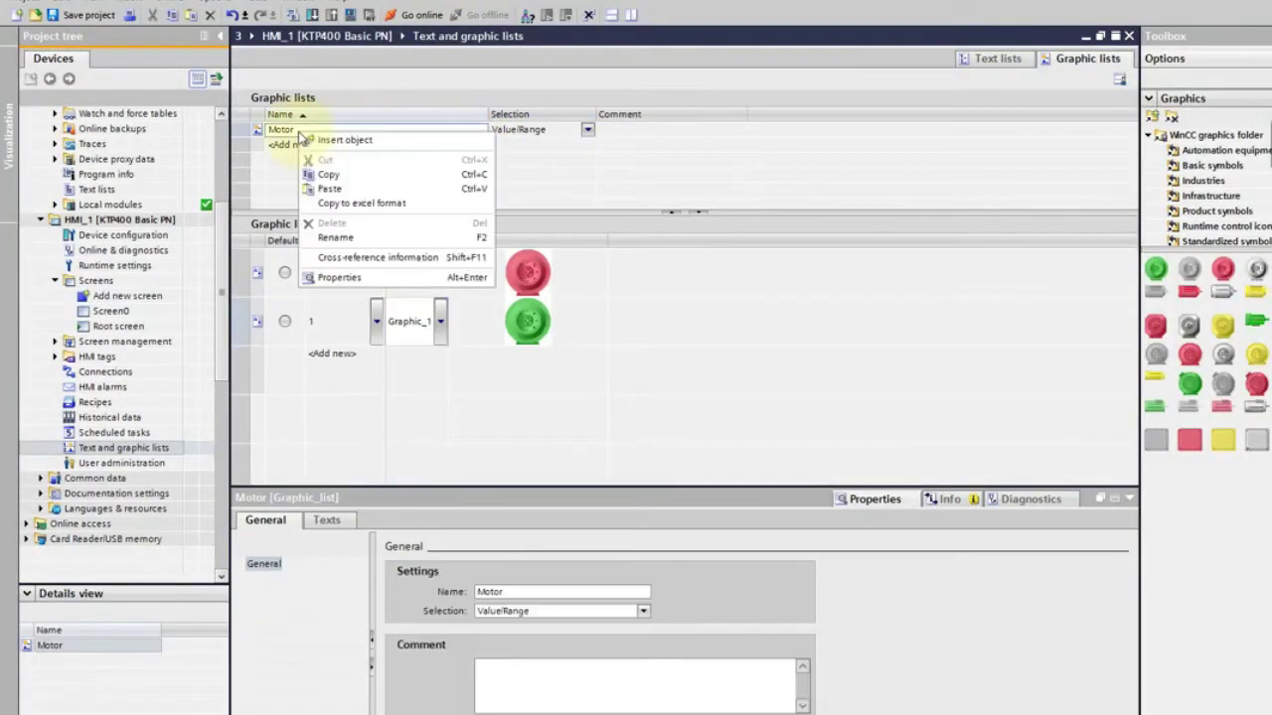
{"action": "key", "text": "Escape"}
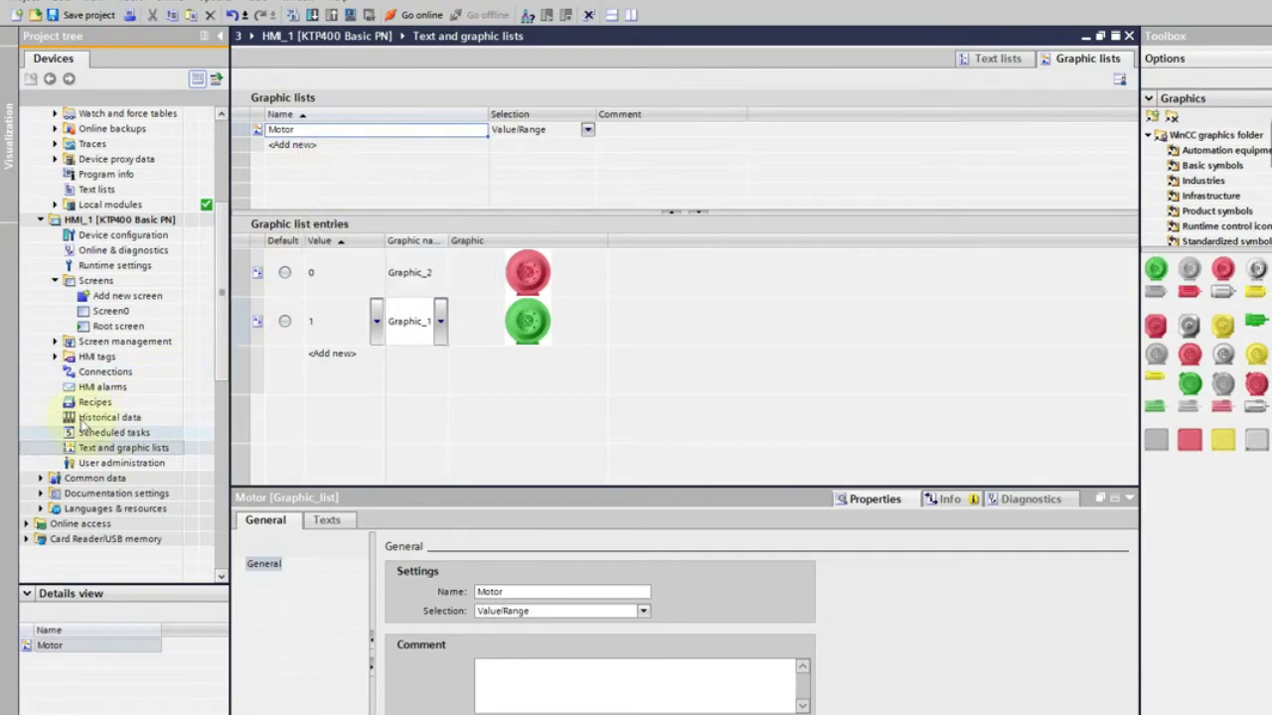
Paste the Motor list onto Screen0 and delete the unwanted Motor text field
{"action": "double_click", "coordinate": [110, 311]}
{"action": "right_click", "coordinate": [545, 274]}
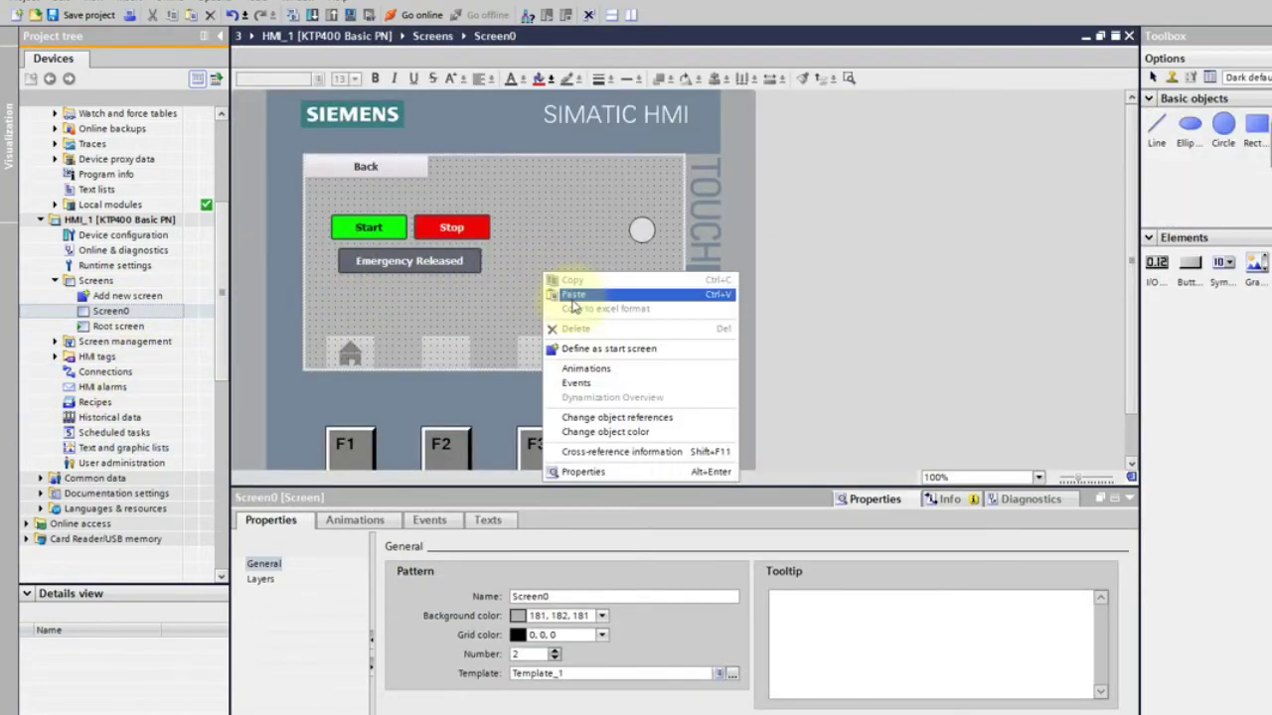
{"action": "left_click", "coordinate": [574, 296]}
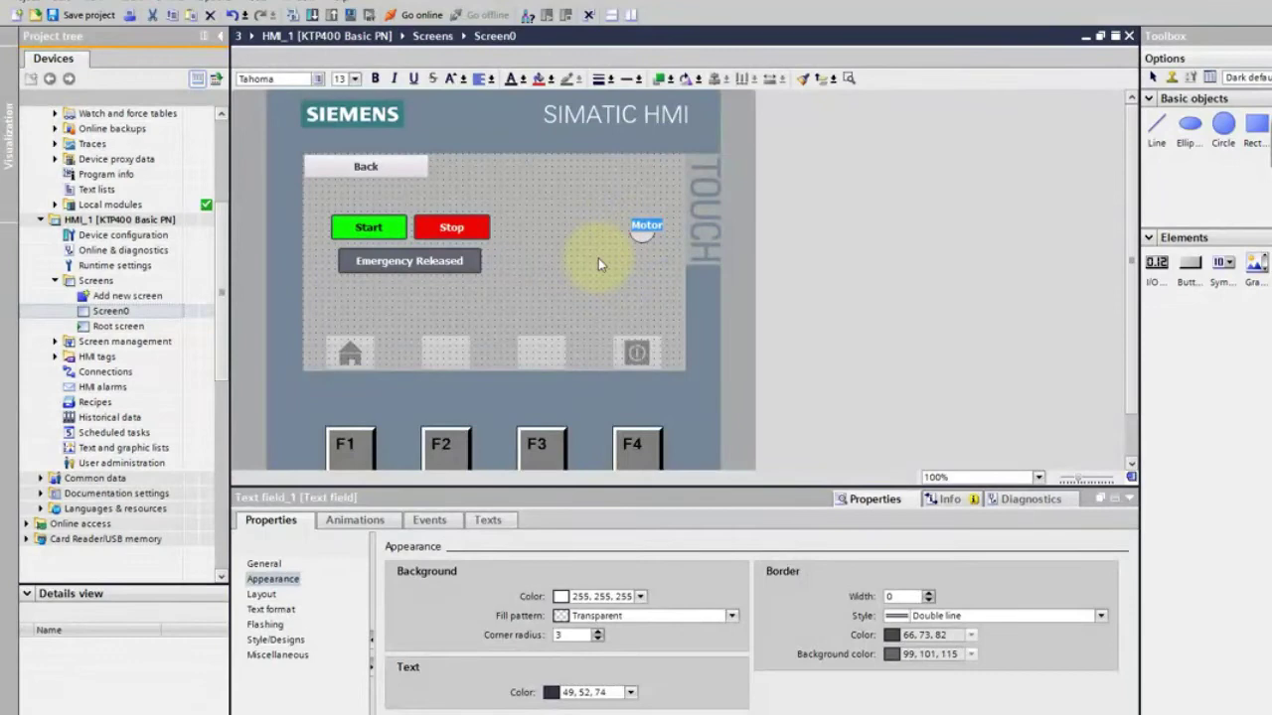
{"action": "left_click", "coordinate": [598, 263]}
{"action": "left_click_drag", "start_coordinate": [647, 226], "coordinate": [610, 227]}
{"action": "key", "text": "Delete"}
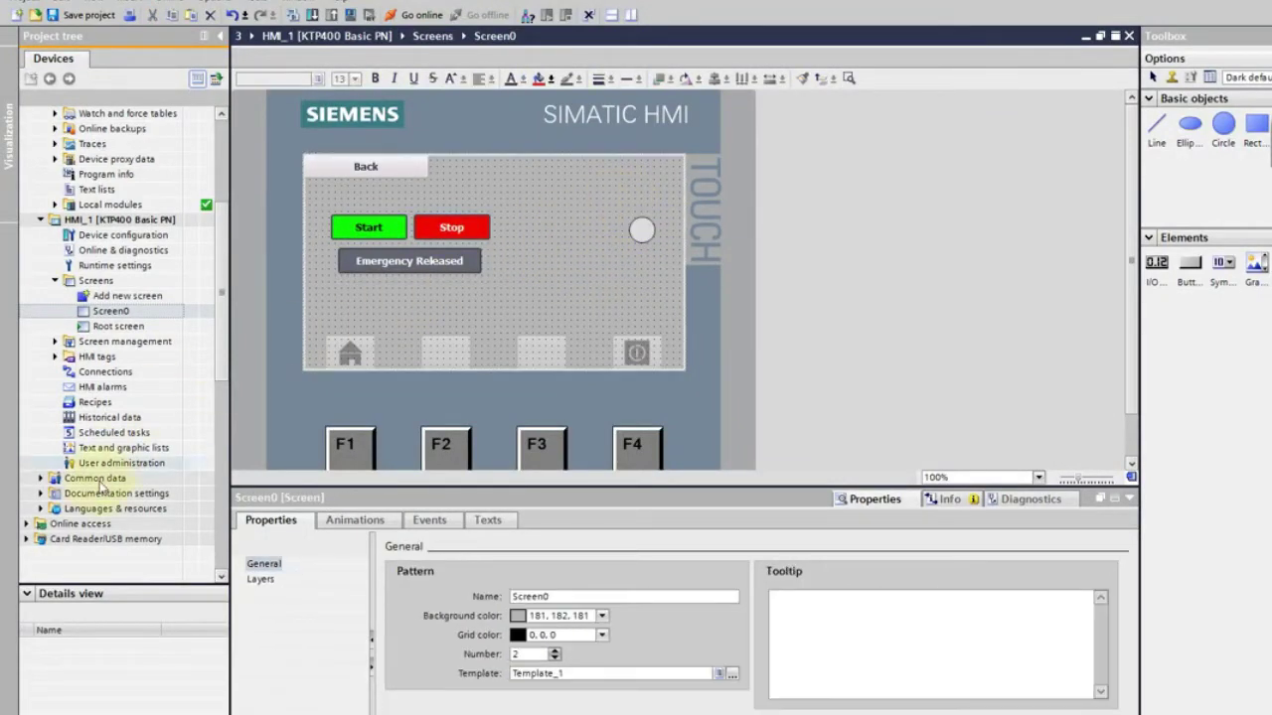
Copy the Motor graphic list again from Graphic lists and reopen Screen0
{"action": "double_click", "coordinate": [110, 448]}
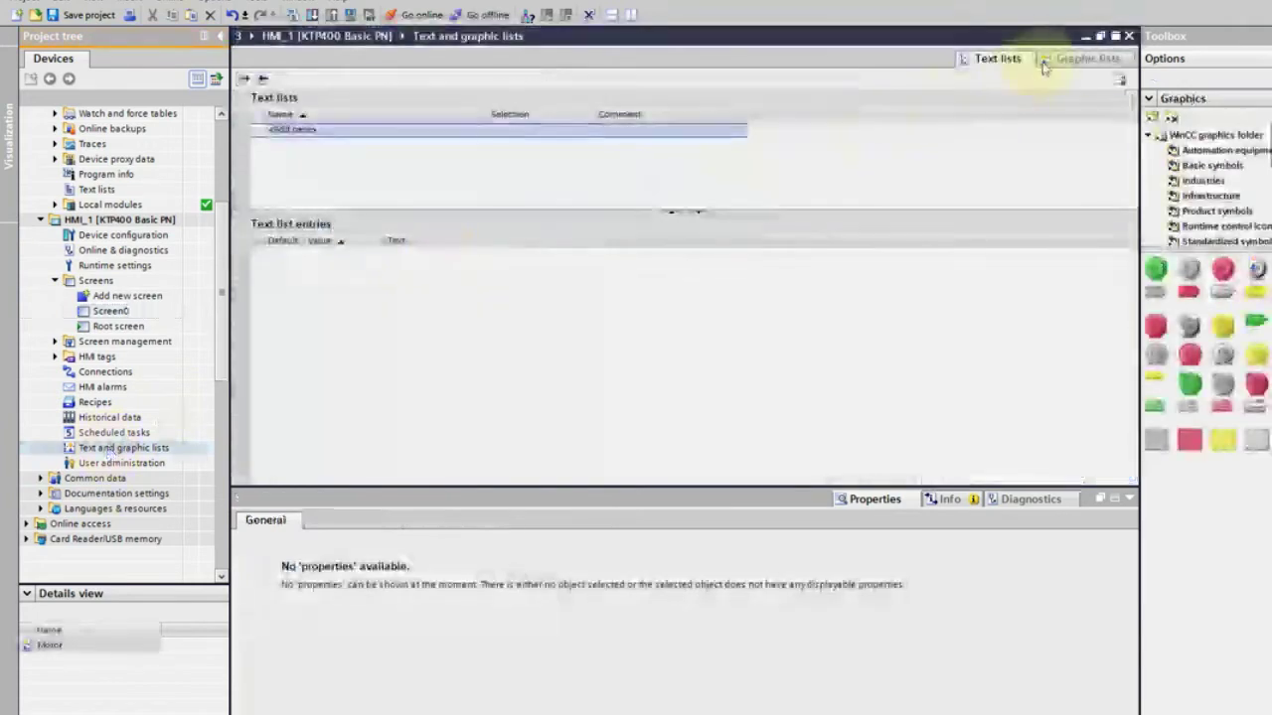
{"action": "left_click", "coordinate": [1085, 59]}
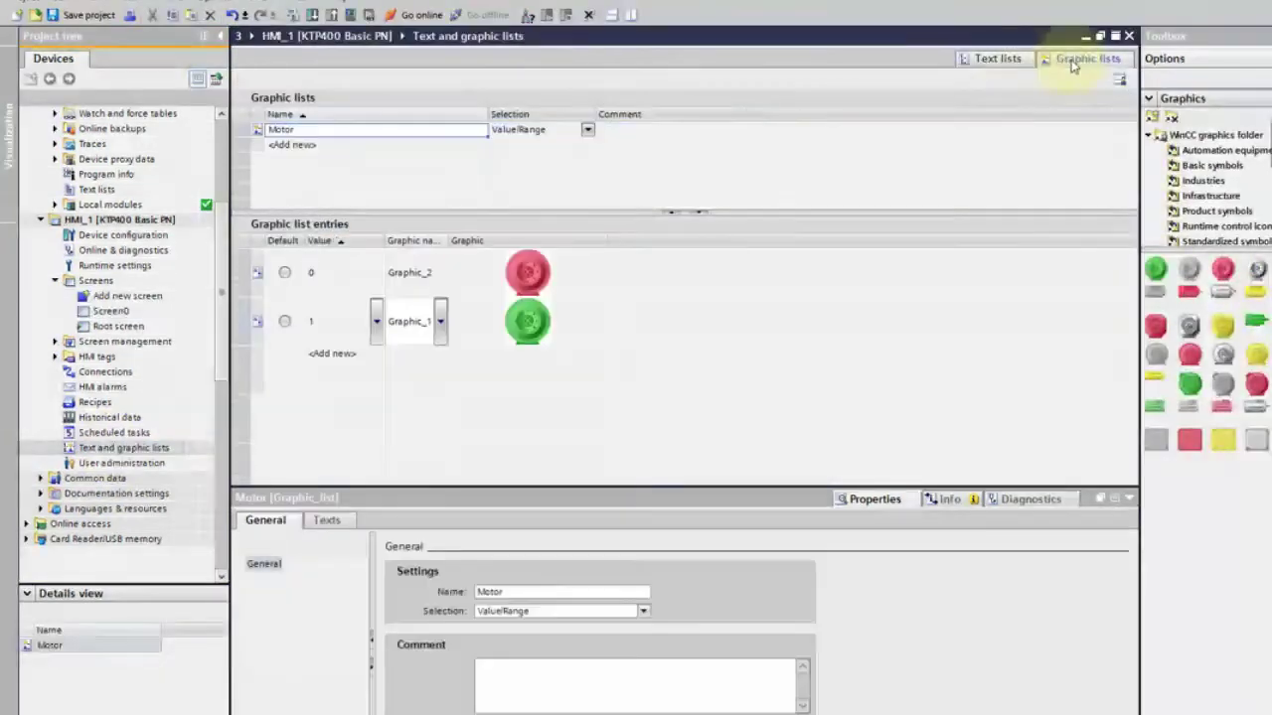
{"action": "left_click", "coordinate": [258, 145]}
{"action": "left_click", "coordinate": [251, 130]}
{"action": "right_click", "coordinate": [250, 130]}
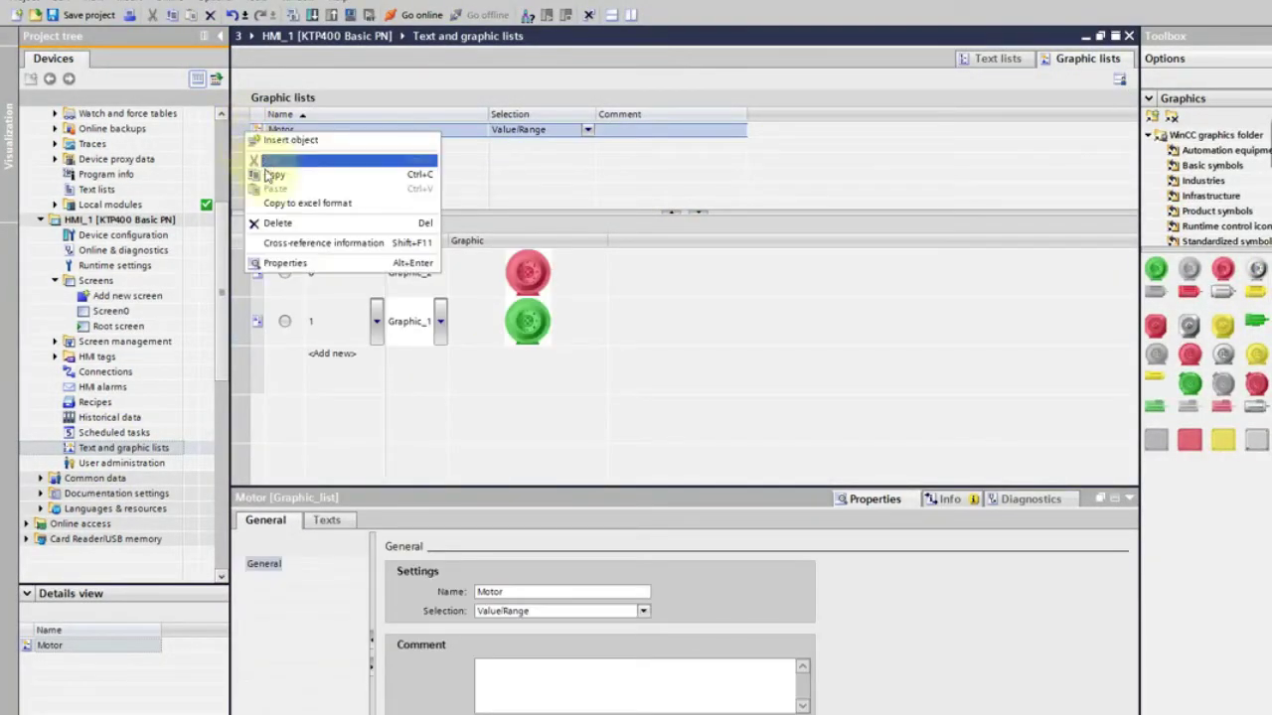
{"action": "left_click", "coordinate": [268, 175]}
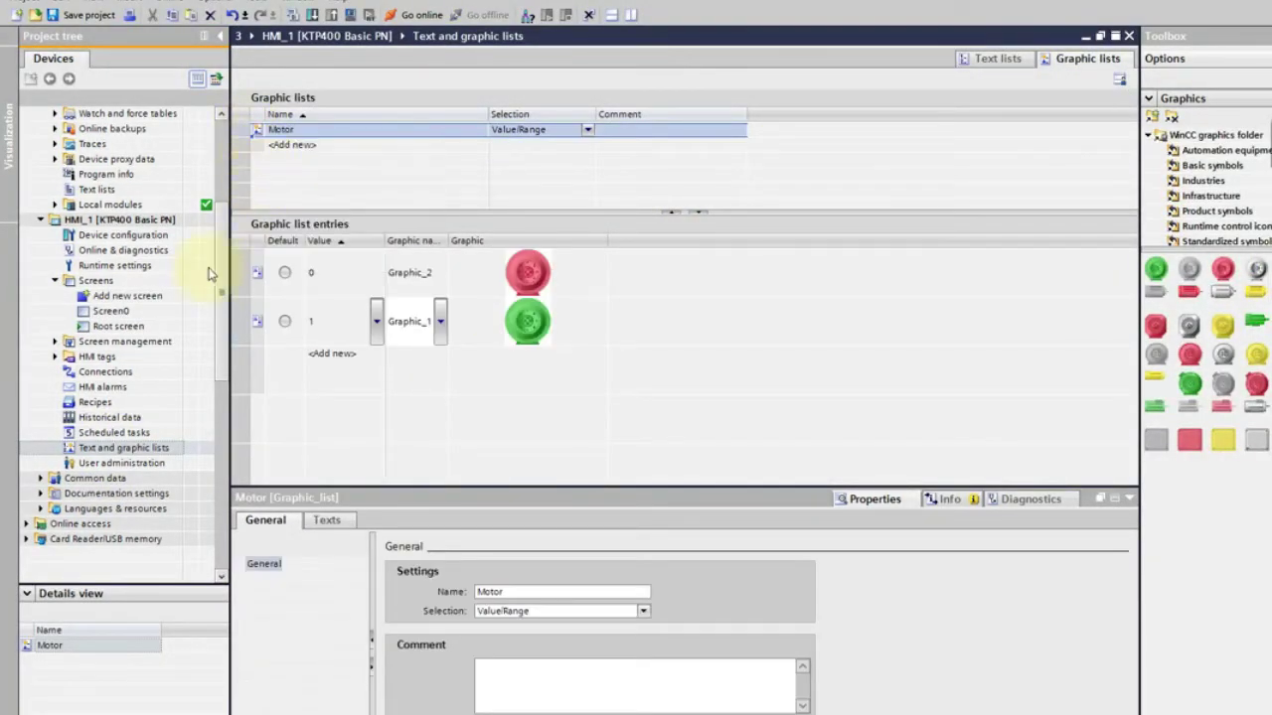
{"action": "double_click", "coordinate": [110, 310]}
Paste the Motor graphic I/O field onto Screen0 and place it beside the Stop button
{"action": "right_click", "coordinate": [535, 252]}
{"action": "left_click", "coordinate": [562, 275]}
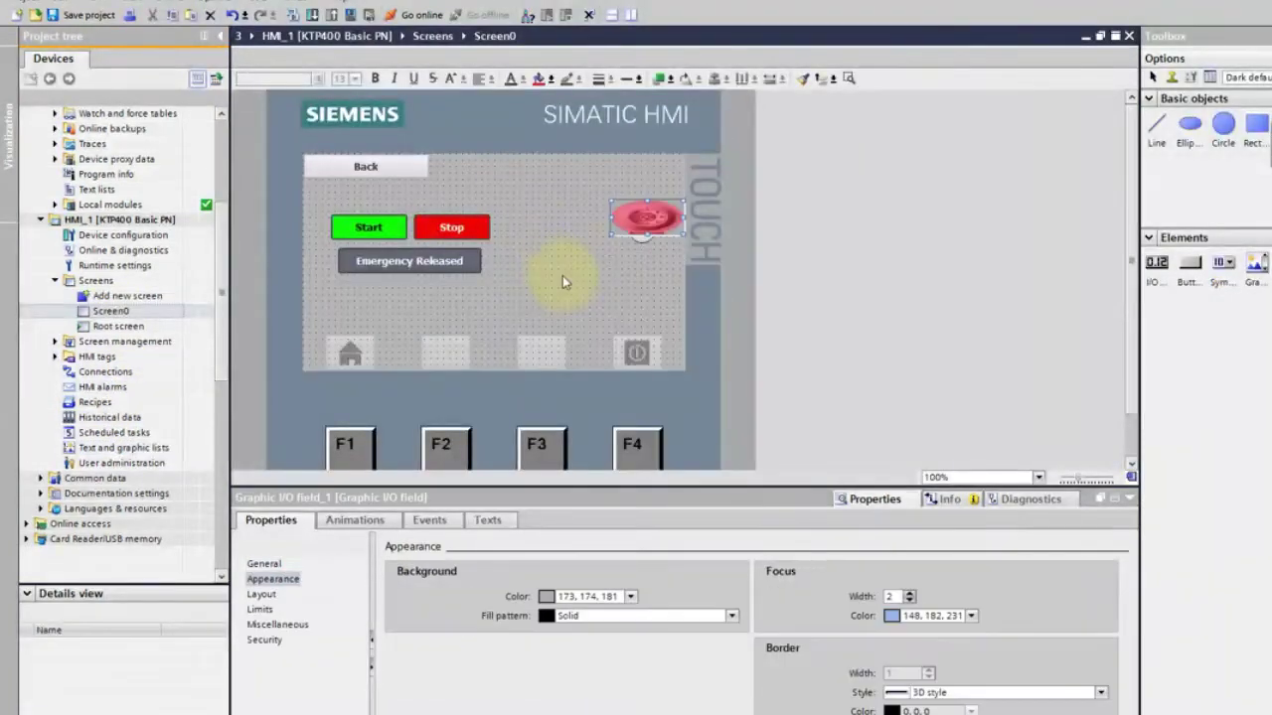
{"action": "left_click_drag", "start_coordinate": [646, 220], "coordinate": [636, 272]}
{"action": "left_click", "coordinate": [642, 231]}
{"action": "left_click", "coordinate": [602, 257]}
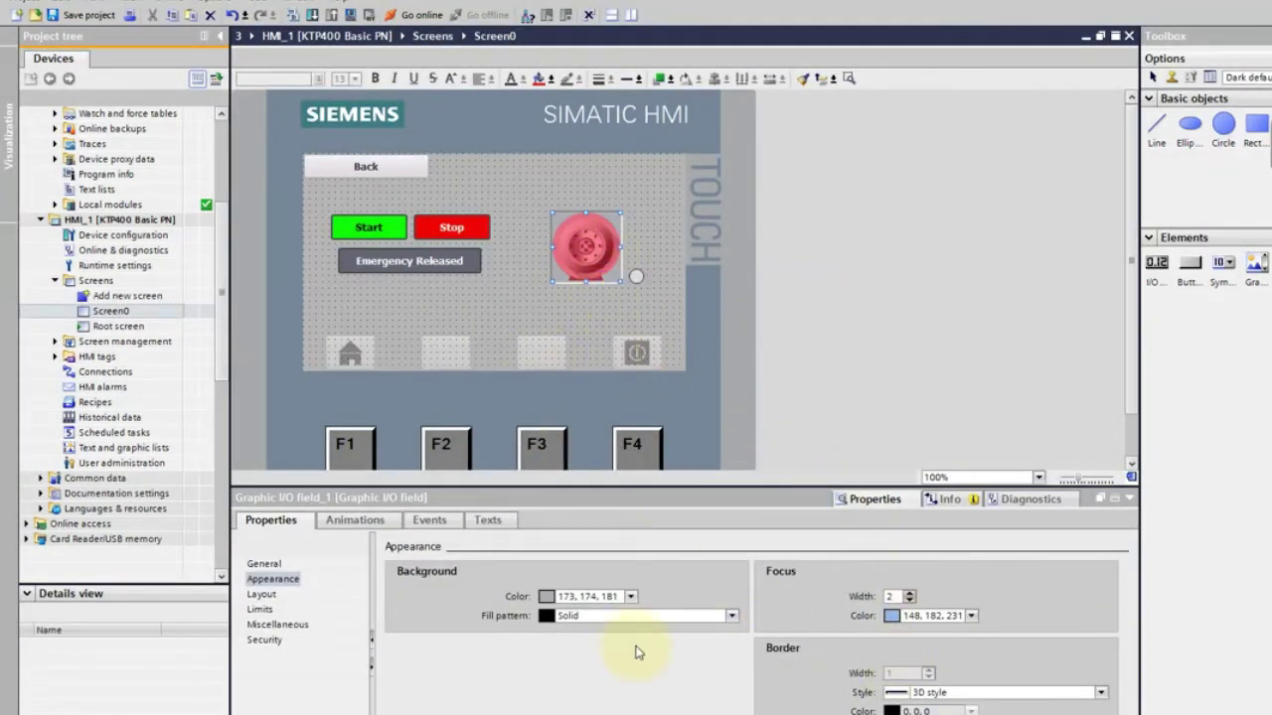
{"action": "left_click", "coordinate": [268, 565]}
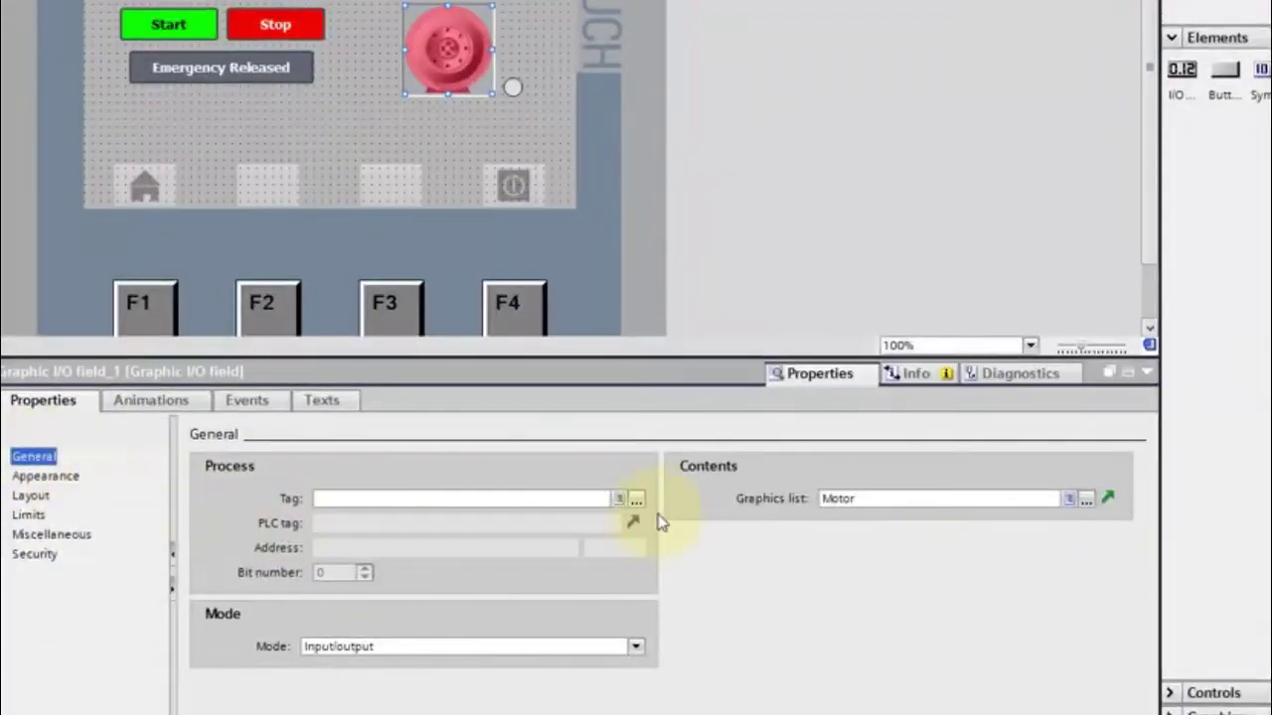
Connect the motor graphic I/O field to the Motor tag
{"action": "left_click", "coordinate": [719, 597]}
{"action": "left_click", "coordinate": [618, 499]}
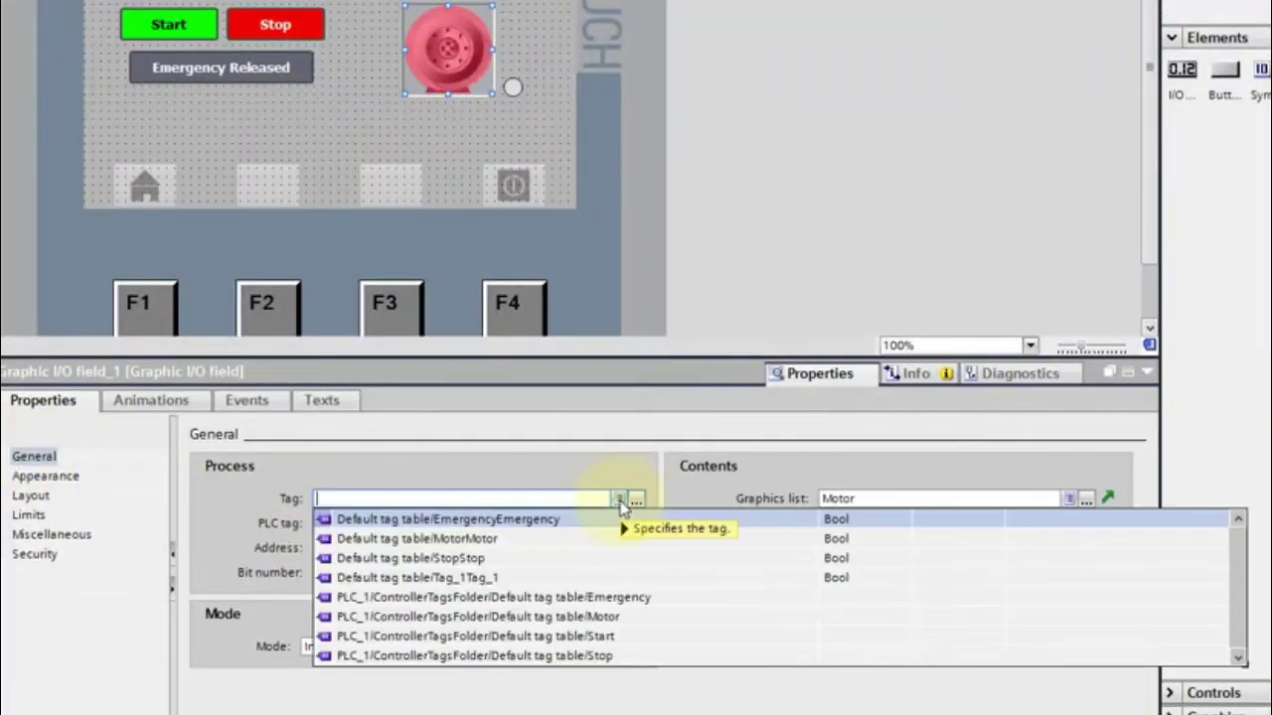
{"action": "left_click", "coordinate": [486, 539]}
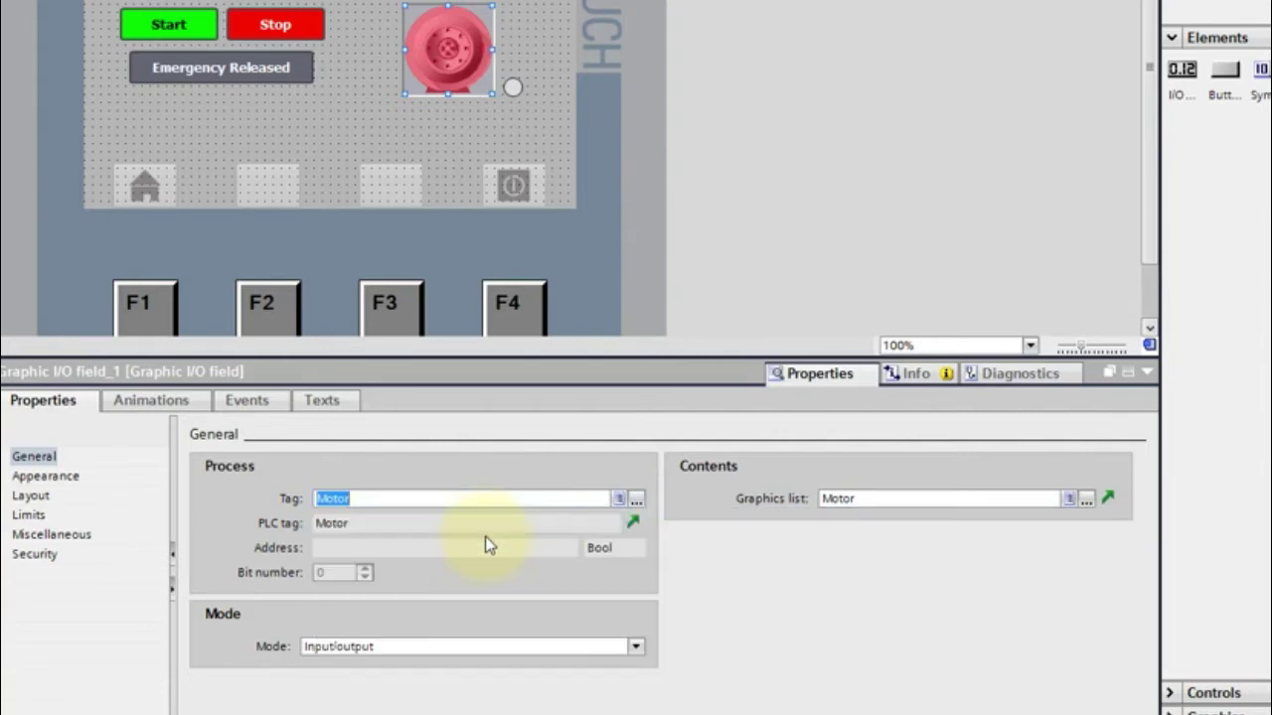
Give the field a transparent fill pattern and white background colour
{"action": "left_click", "coordinate": [37, 476]}
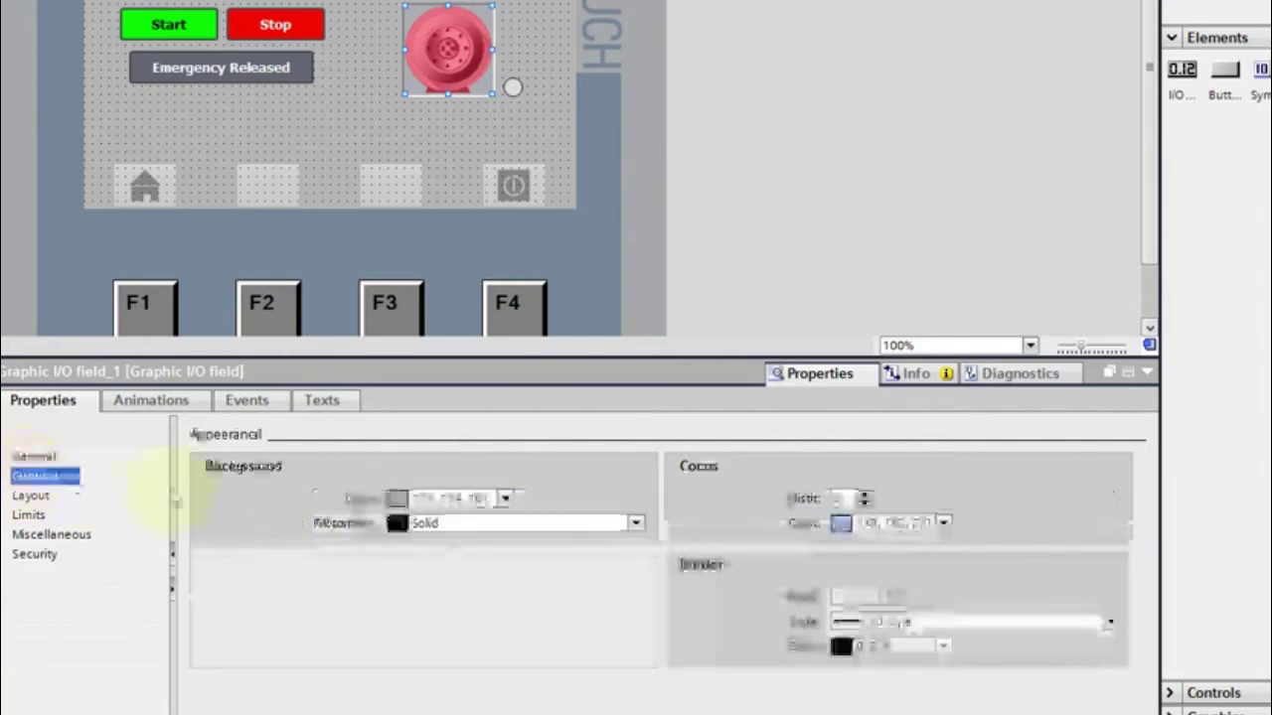
{"action": "left_click", "coordinate": [634, 523]}
{"action": "left_click", "coordinate": [449, 549]}
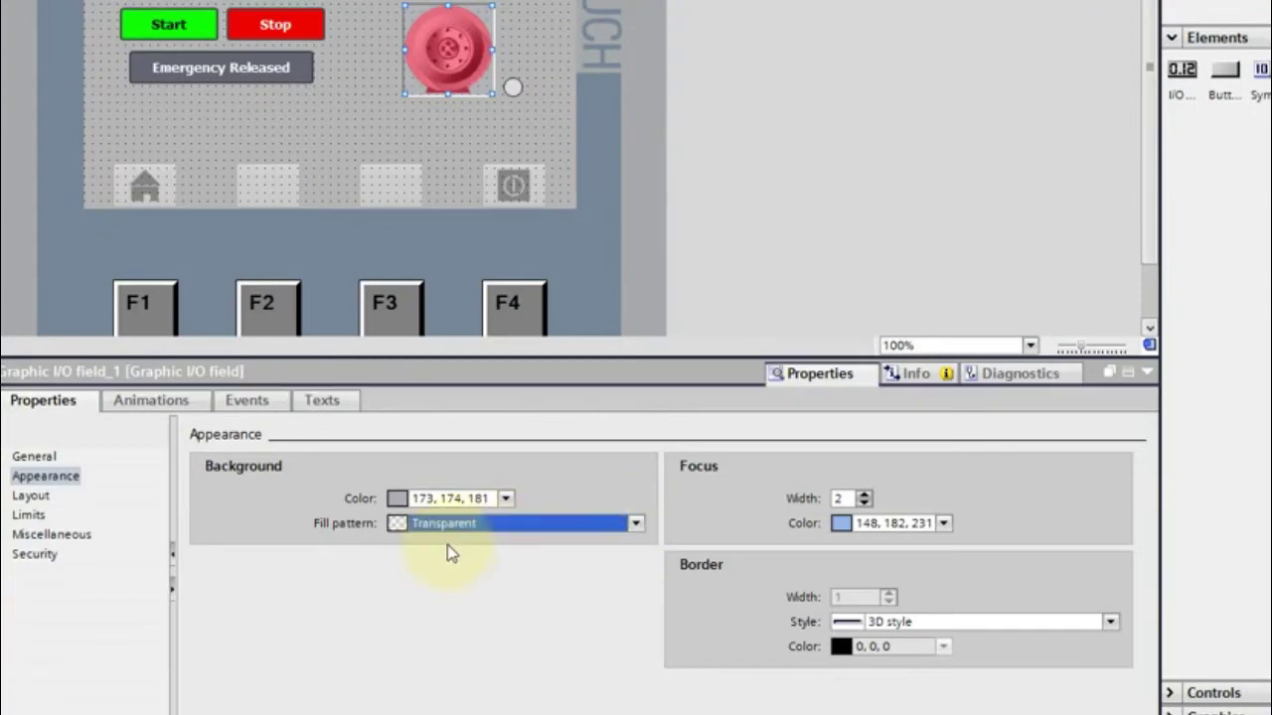
{"action": "left_click", "coordinate": [506, 499]}
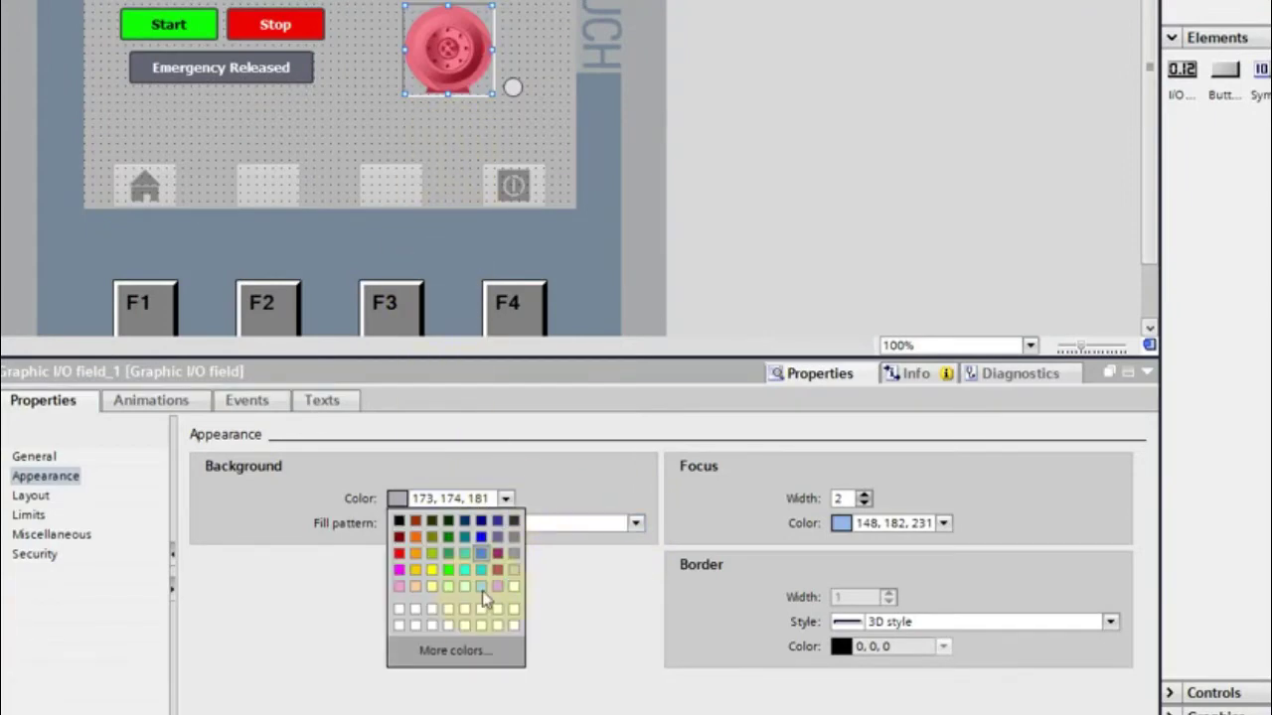
{"action": "left_click", "coordinate": [514, 594]}
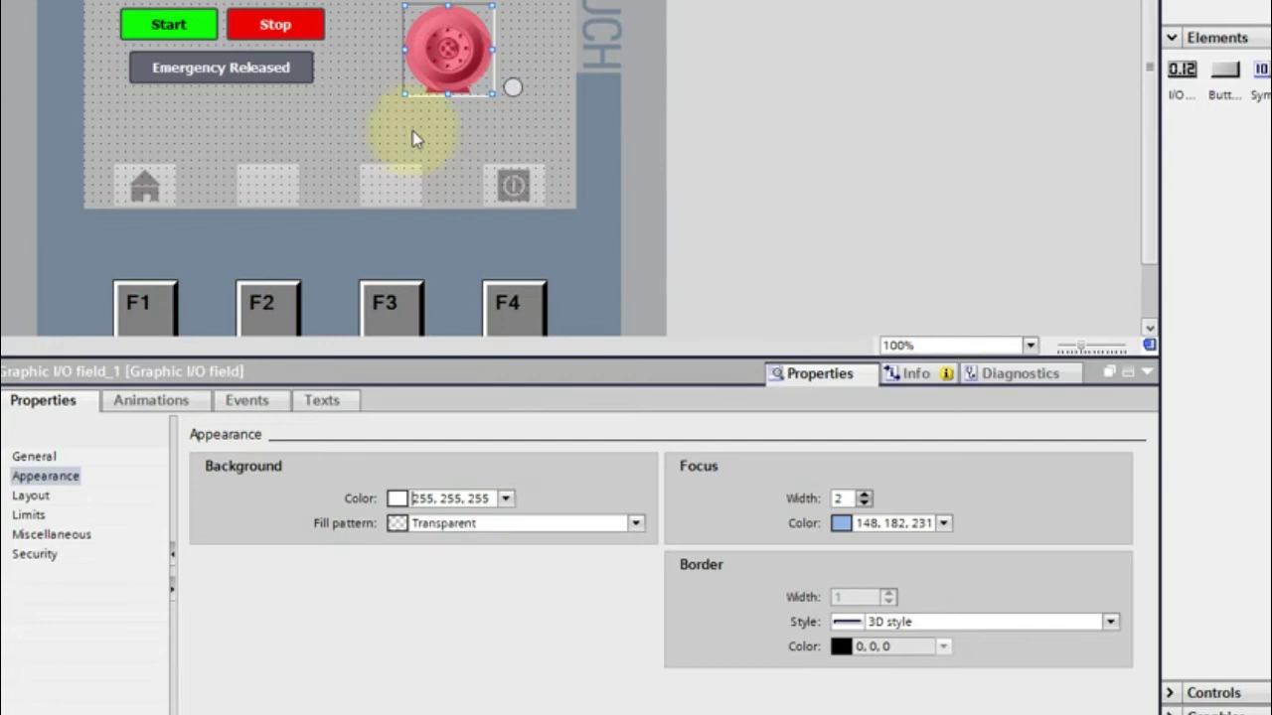
{"action": "left_click", "coordinate": [337, 82]}
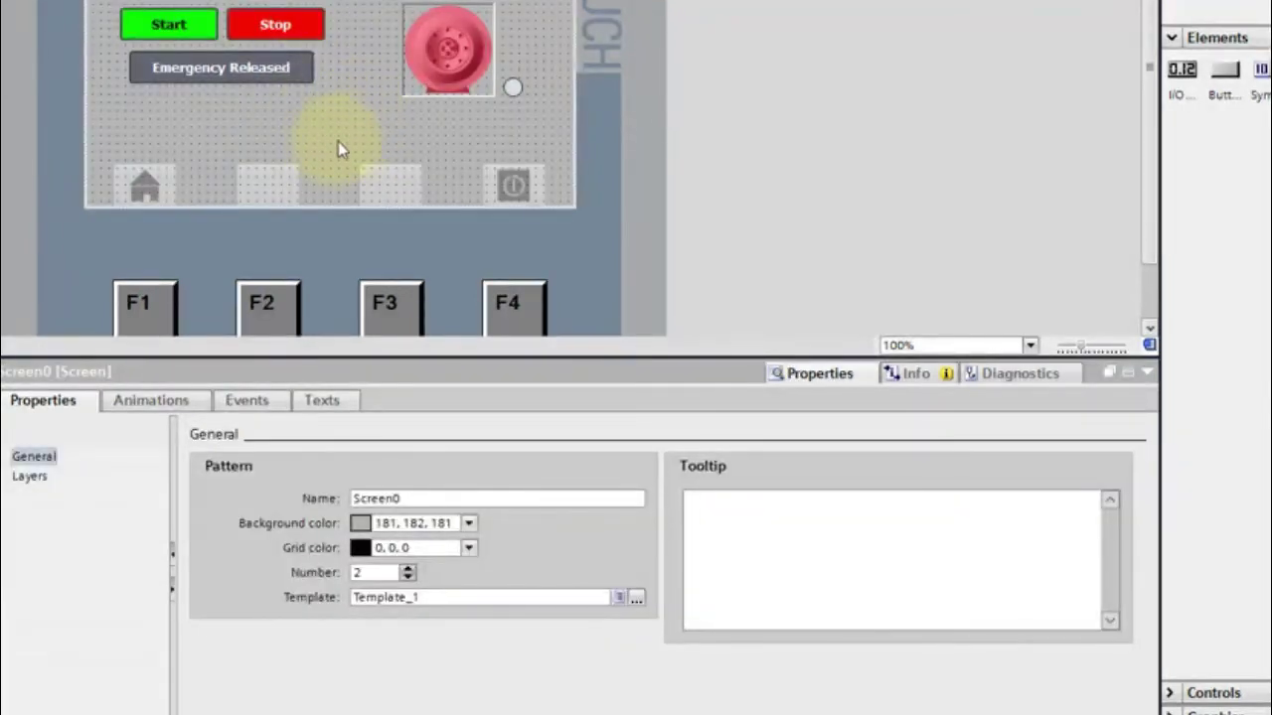
Make Screen0's background white and set the motor field's border style to Solid
{"action": "left_click", "coordinate": [468, 523]}
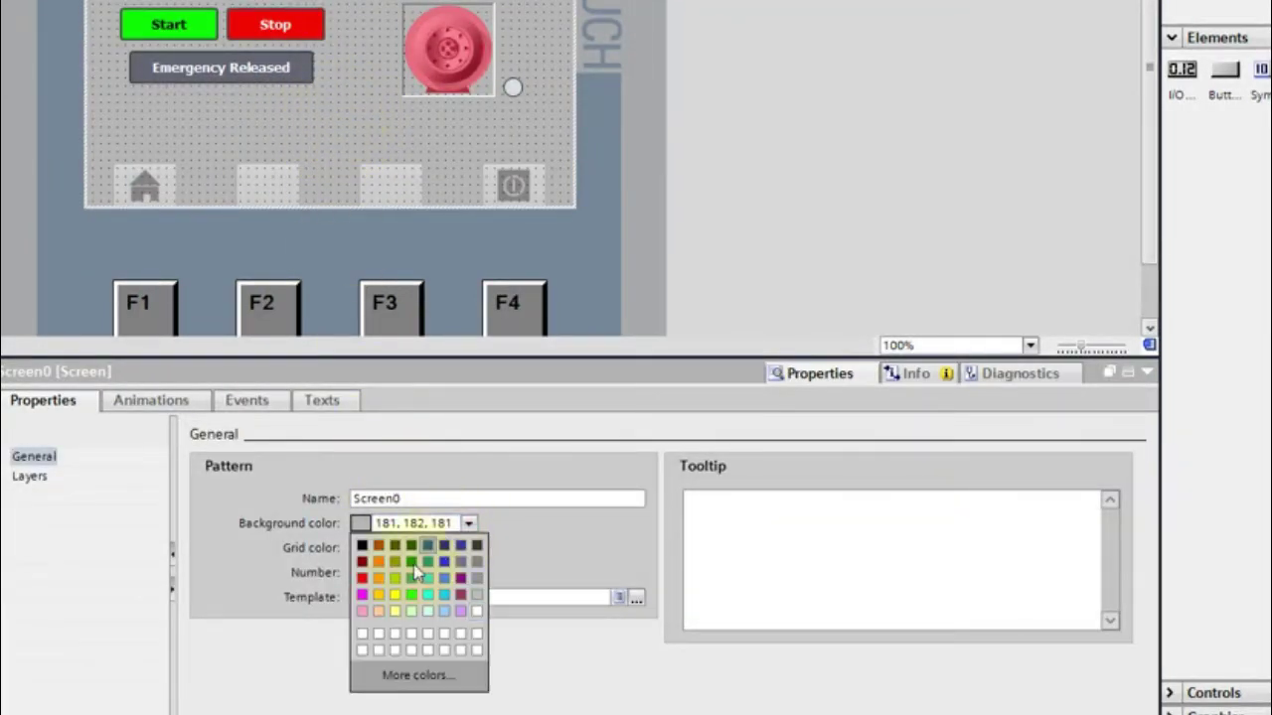
{"action": "left_click", "coordinate": [473, 627]}
{"action": "left_click", "coordinate": [447, 55]}
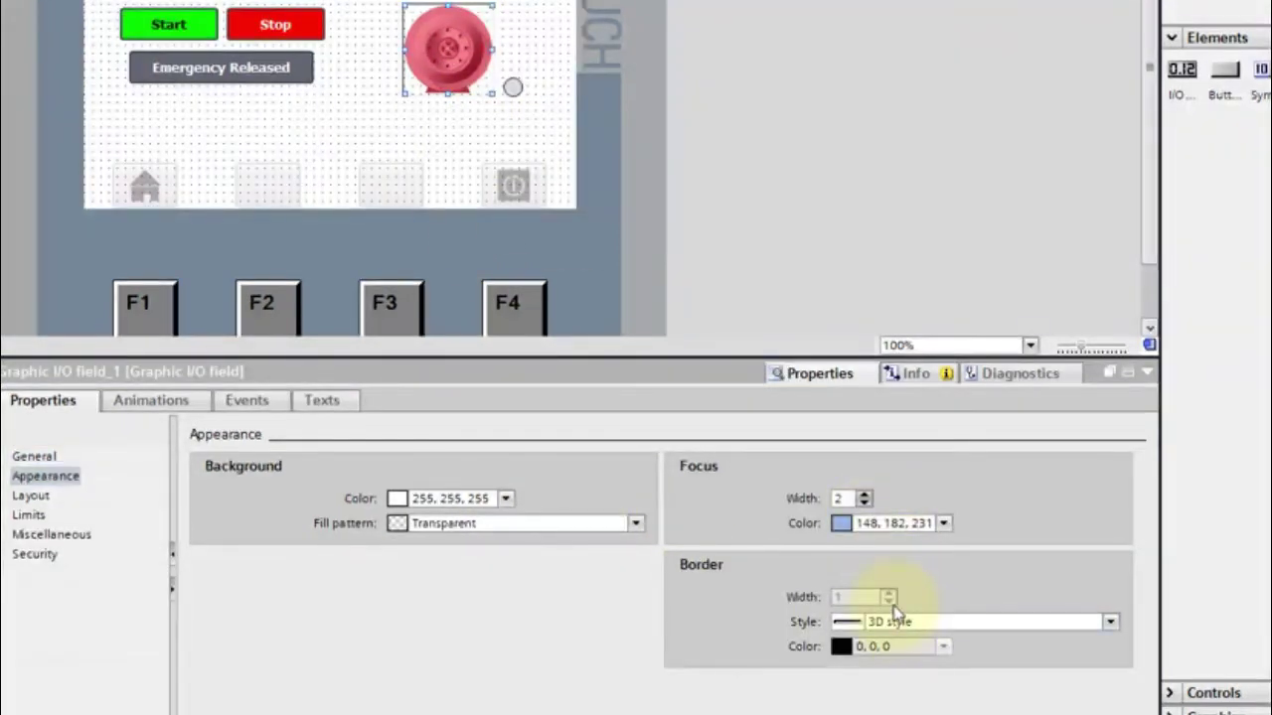
{"action": "left_click", "coordinate": [1086, 626]}
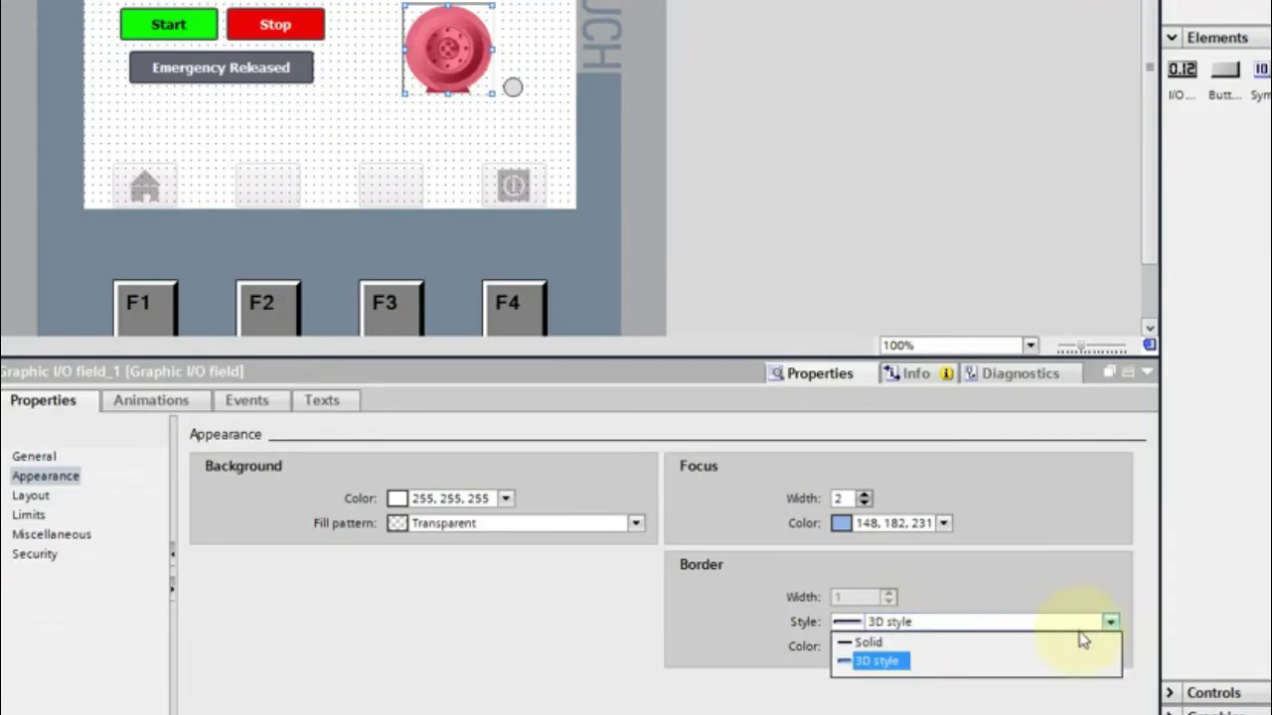
{"action": "left_click", "coordinate": [865, 642]}
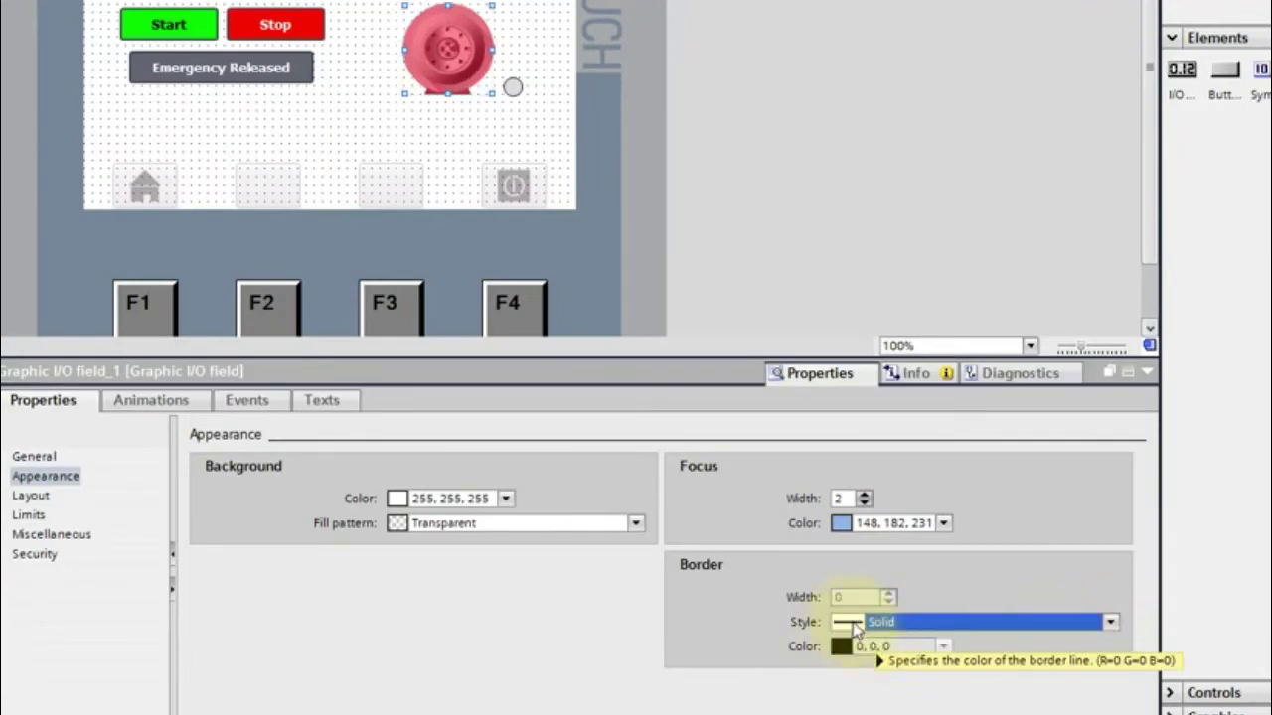
Shift the motor field and the indicator circle further left
{"action": "left_click_drag", "start_coordinate": [446, 59], "coordinate": [408, 84]}
{"action": "left_click", "coordinate": [432, 136]}
{"action": "left_click", "coordinate": [503, 89]}
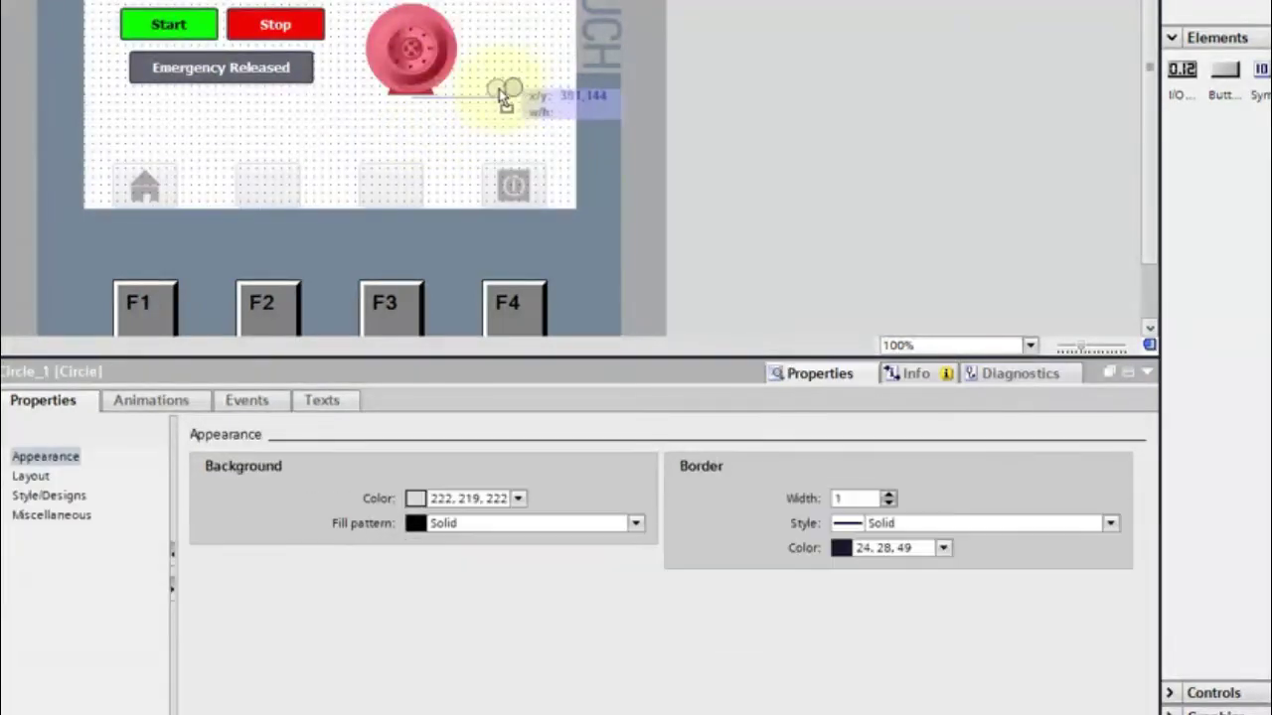
{"action": "left_click_drag", "start_coordinate": [499, 88], "coordinate": [473, 90]}
{"action": "left_click", "coordinate": [452, 125]}
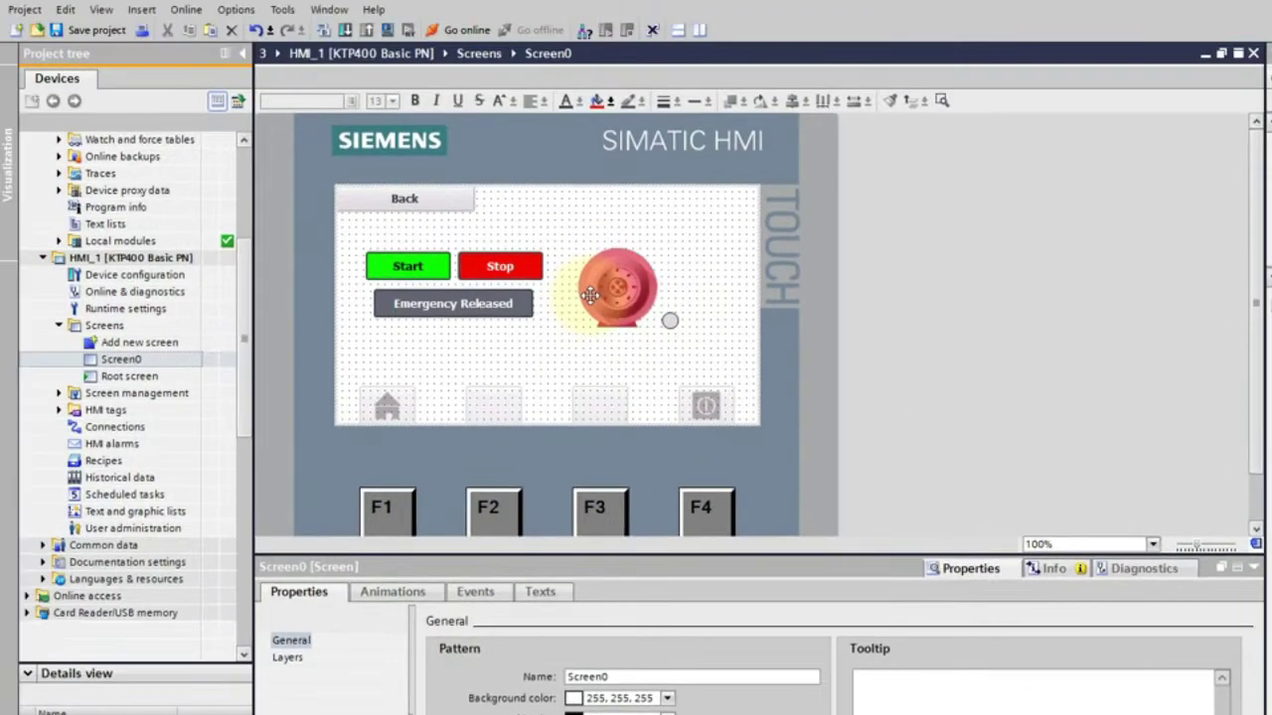
Download the project to the KTP400 panel with Overwrite all enabled
{"action": "left_click", "coordinate": [344, 29]}
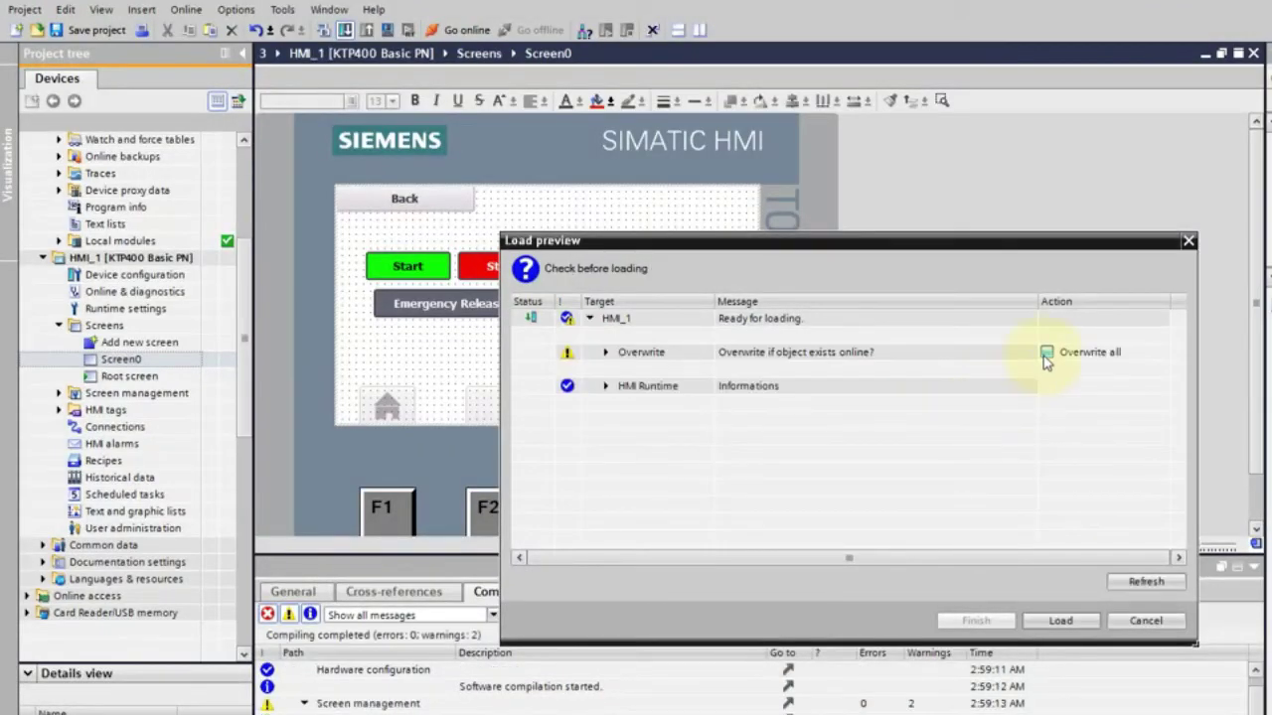
{"action": "left_click", "coordinate": [1045, 354]}
{"action": "left_click", "coordinate": [1037, 620]}
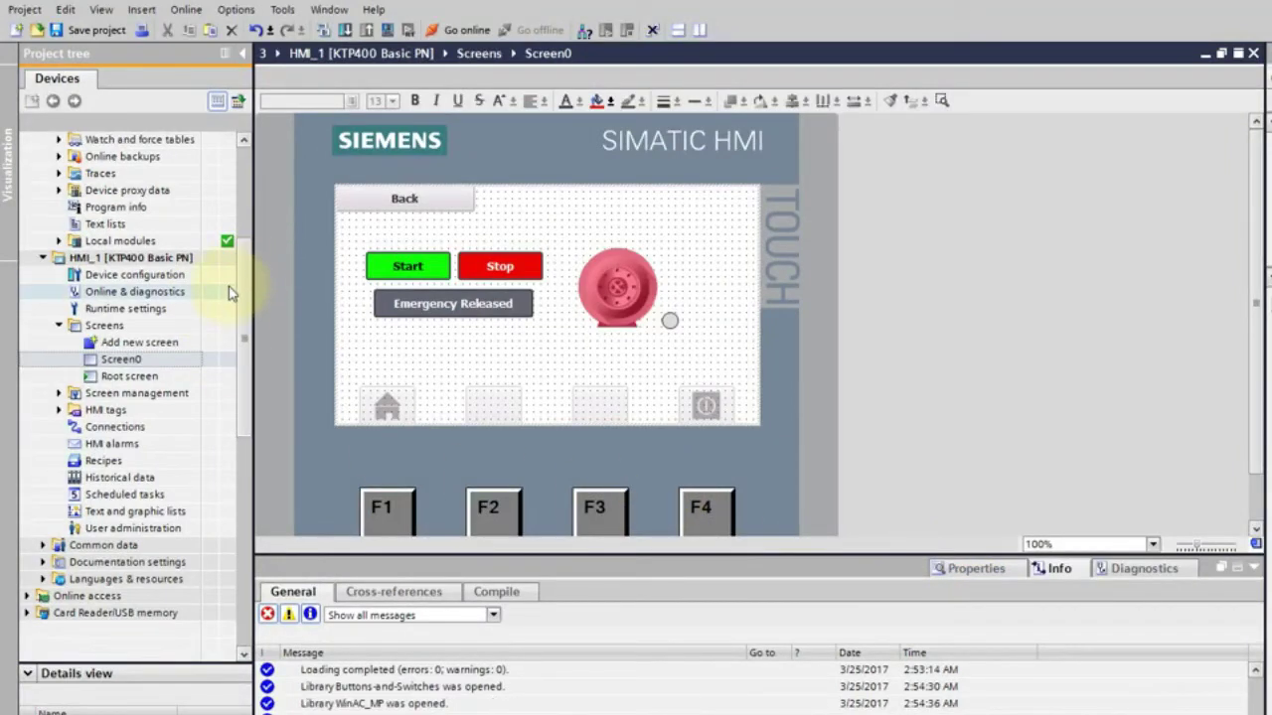
{"action": "scroll", "coordinate": [120, 249], "scroll_direction": "up", "scroll_amount": 4}
Open PLC_1's Main [OB1] ladder program to review the motor start/stop logic
{"action": "double_click", "coordinate": [119, 258]}
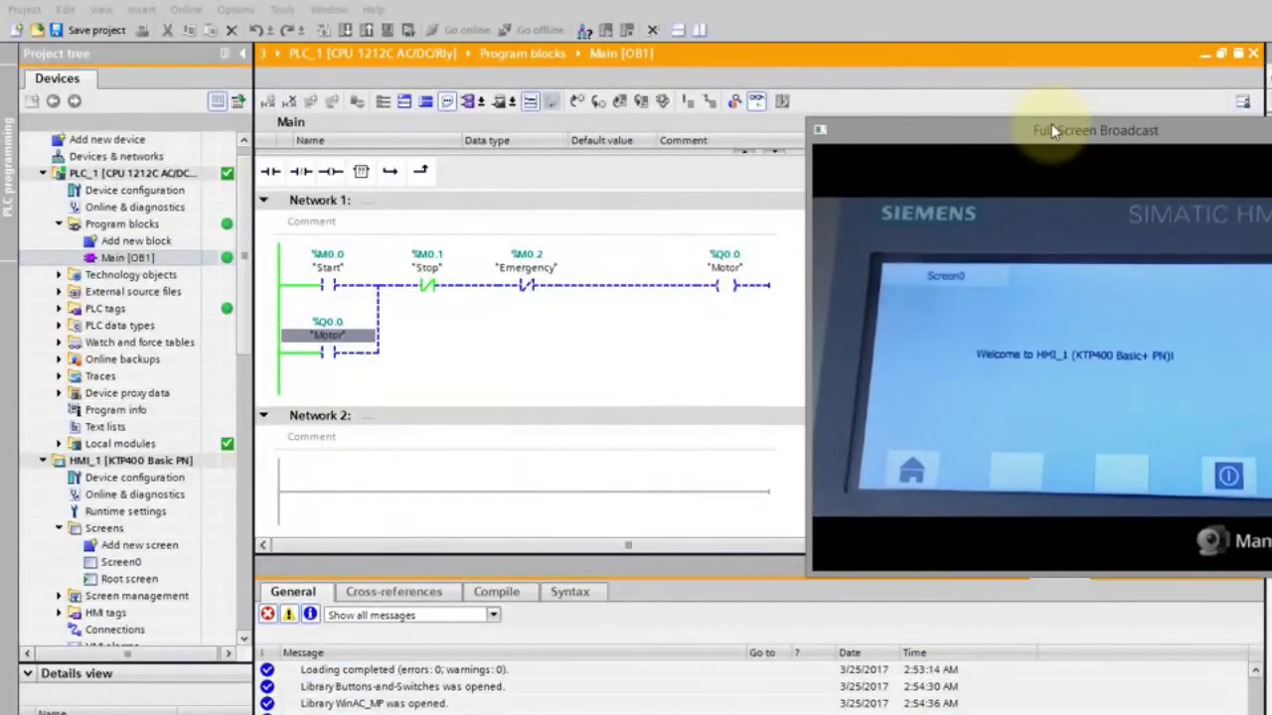
{"action": "left_click_drag", "start_coordinate": [1053, 130], "coordinate": [1023, 127]}
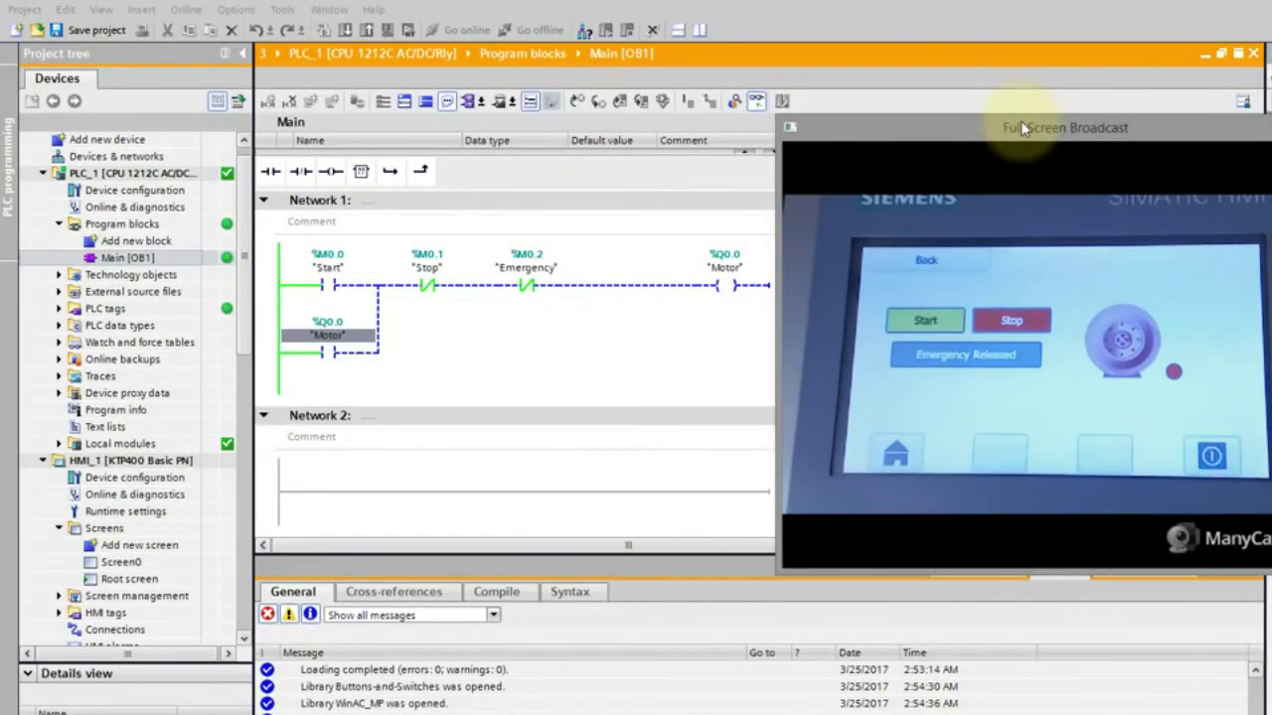
Open HMI_1's Text and graphic lists editor, showing its empty text lists
{"action": "left_click_drag", "start_coordinate": [1071, 151], "coordinate": [825, 110]}
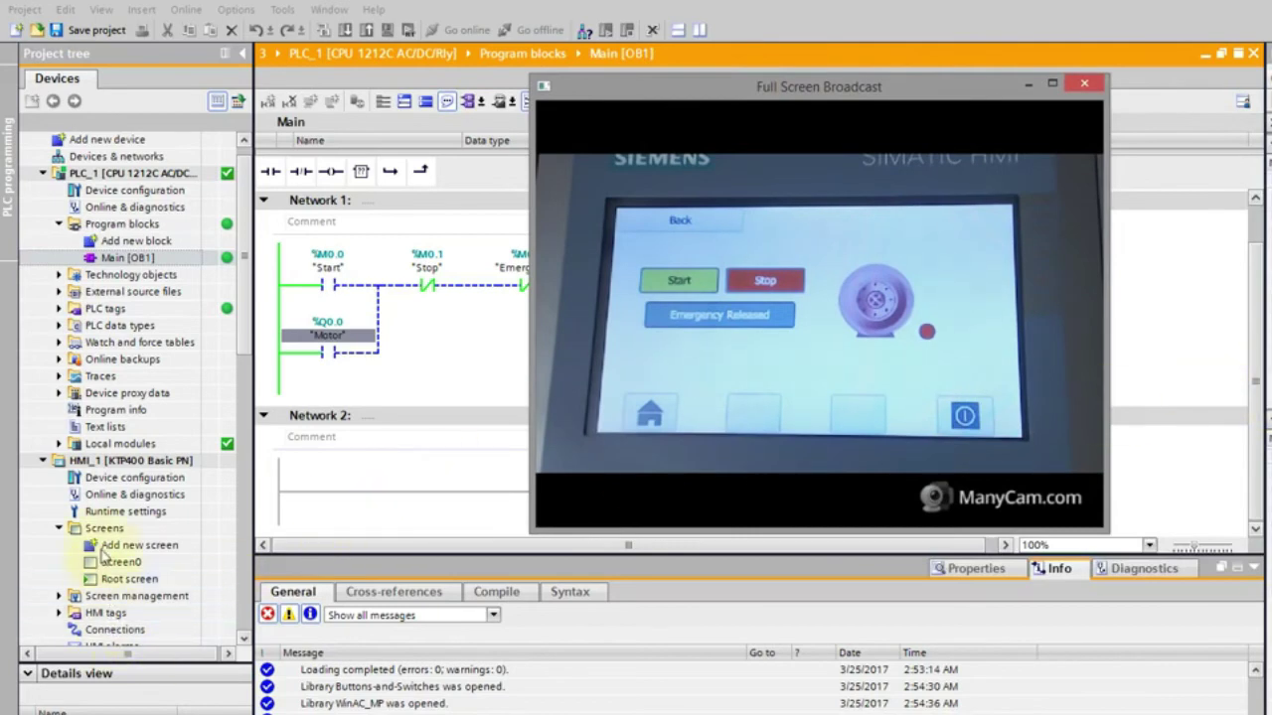
{"action": "left_click", "coordinate": [126, 510]}
{"action": "scroll", "coordinate": [125, 457], "scroll_direction": "down", "scroll_amount": 5}
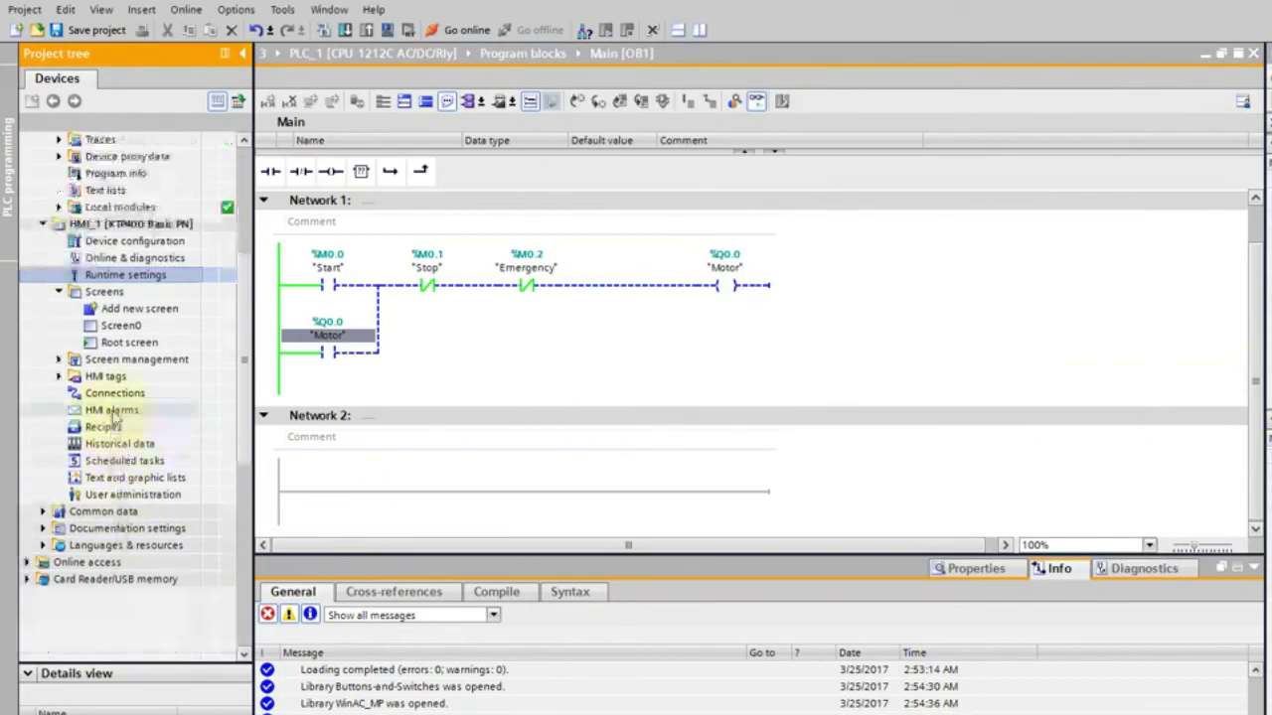
{"action": "left_click", "coordinate": [127, 479]}
{"action": "double_click", "coordinate": [127, 481]}
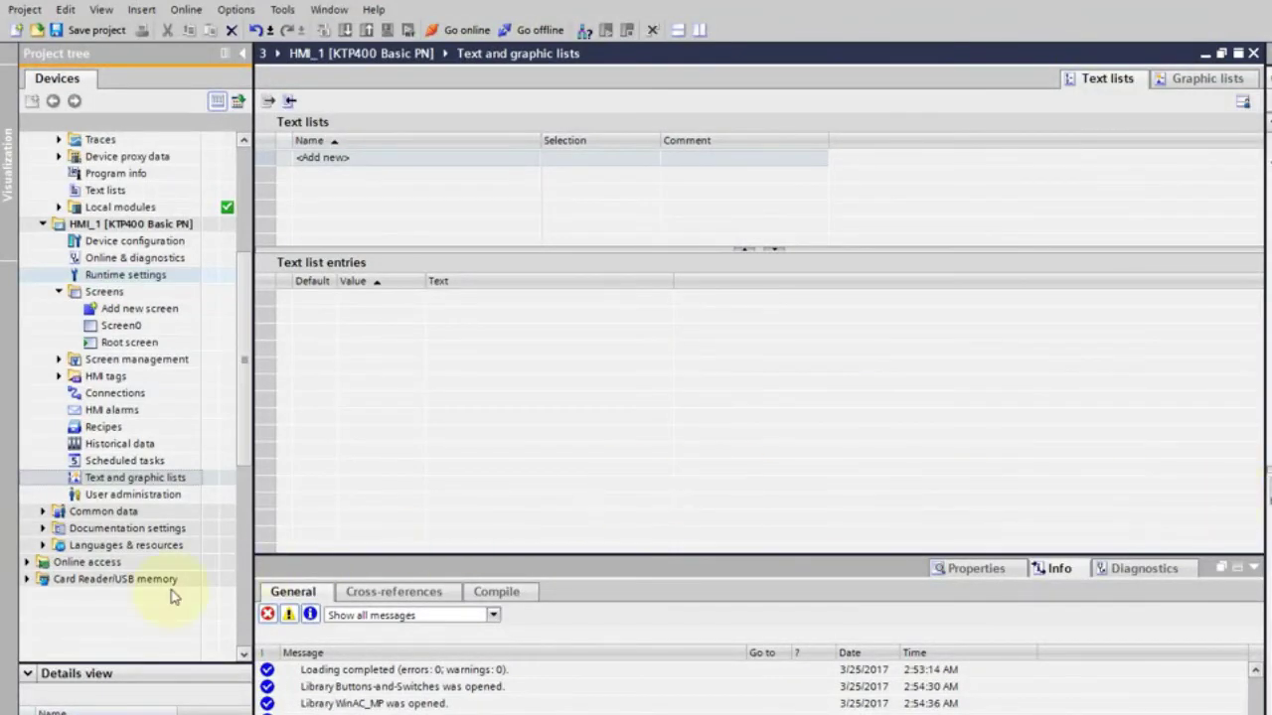
Show the Motor graphic list, add a value 2 entry and delete it, keeping values 0 and 1
{"action": "left_click", "coordinate": [94, 480]}
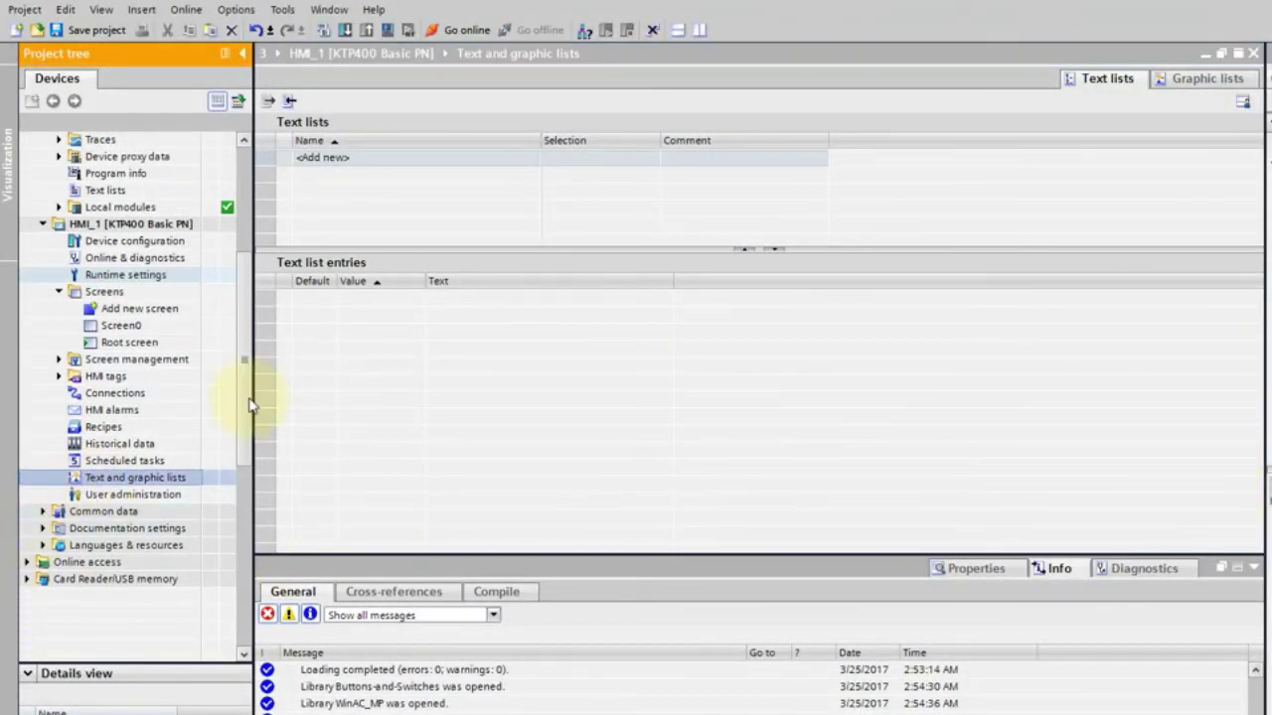
{"action": "left_click", "coordinate": [1200, 79]}
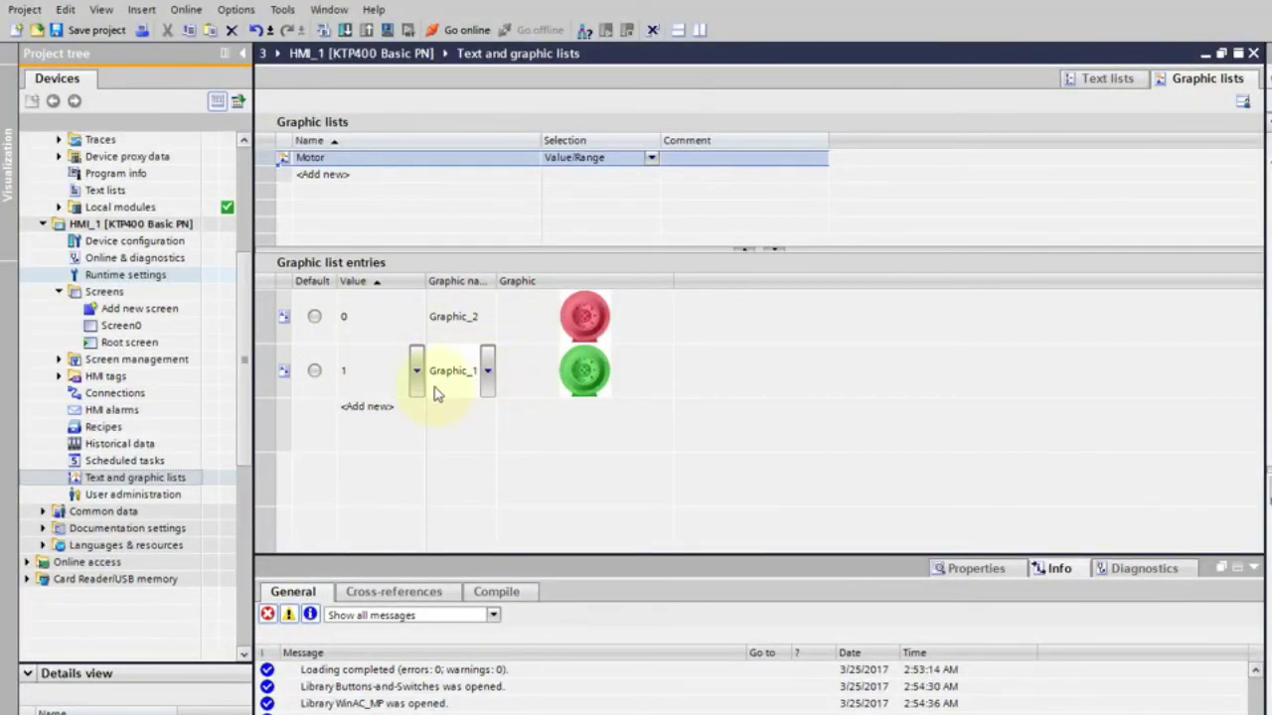
{"action": "double_click", "coordinate": [385, 434]}
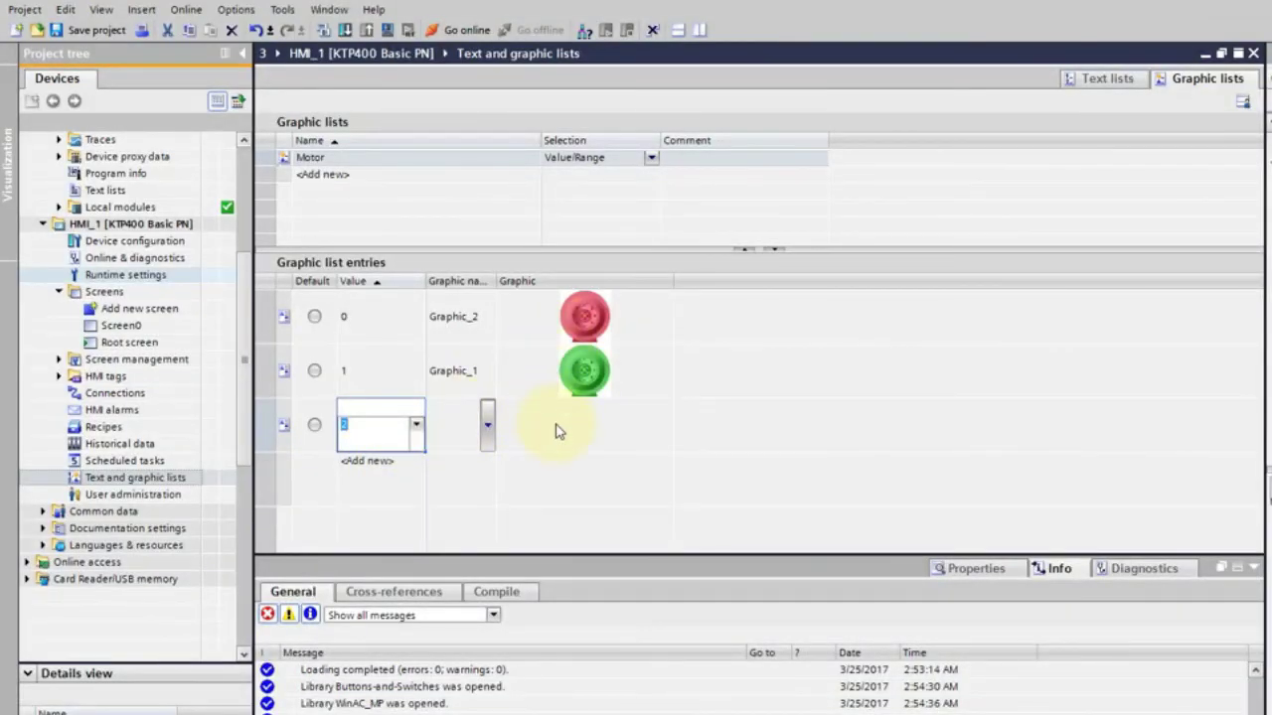
{"action": "right_click", "coordinate": [255, 433]}
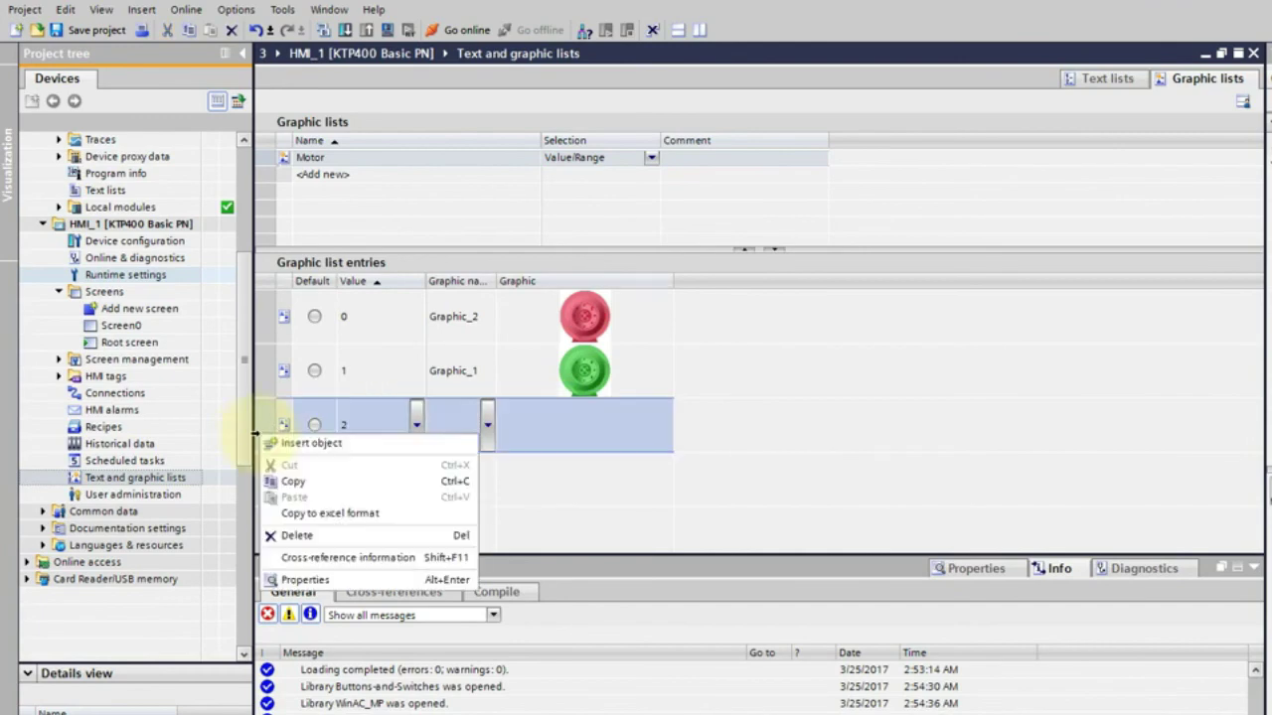
{"action": "left_click", "coordinate": [301, 534]}
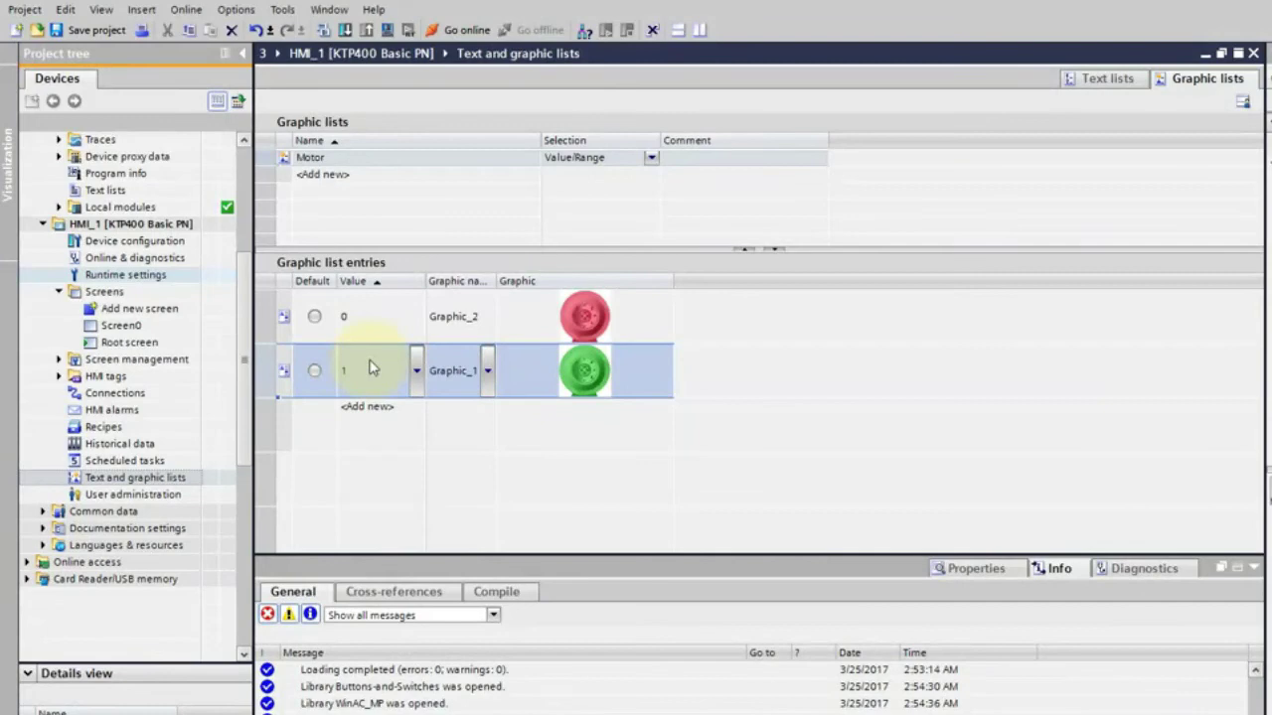